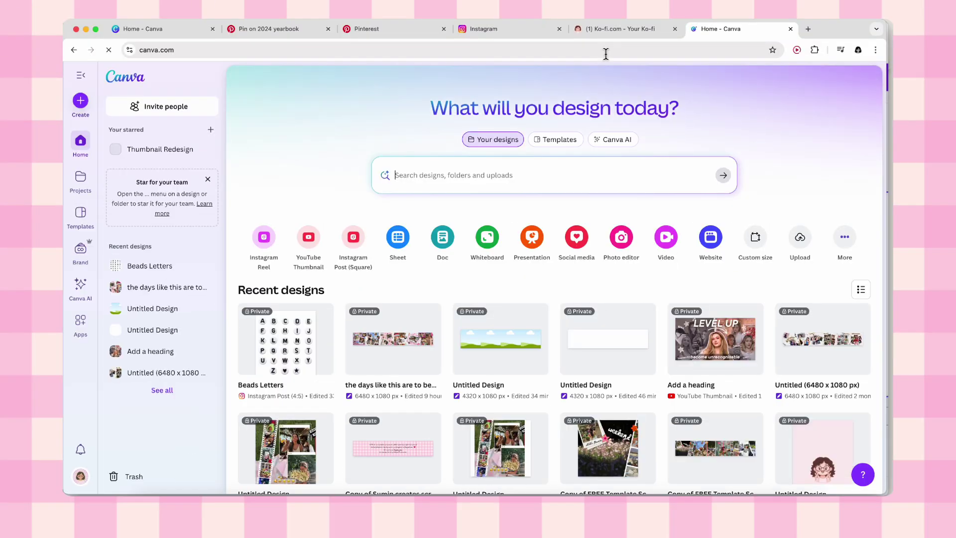
Step: Create a new custom-size design of 4320 × 1080 px
{"action": "left_click", "coordinate": [82, 102]}
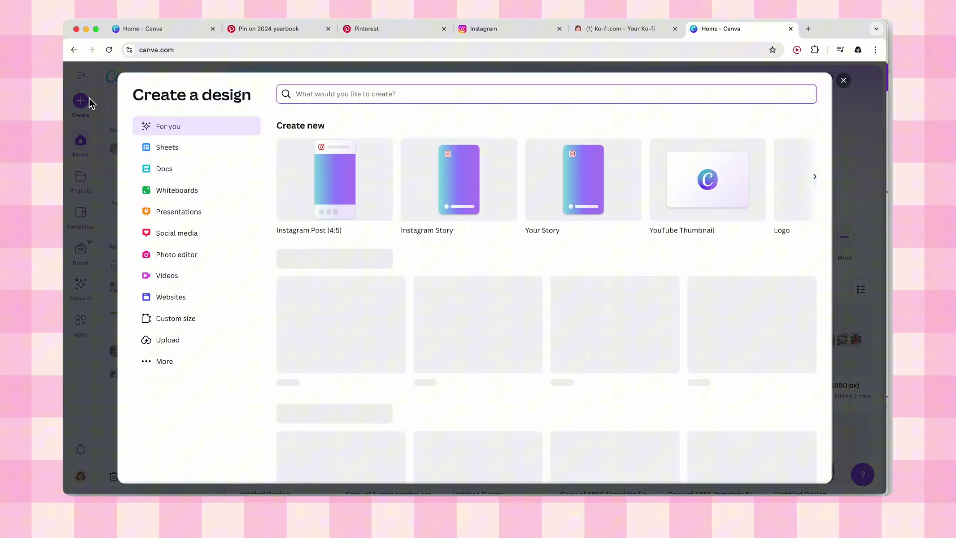
{"action": "left_click", "coordinate": [184, 326]}
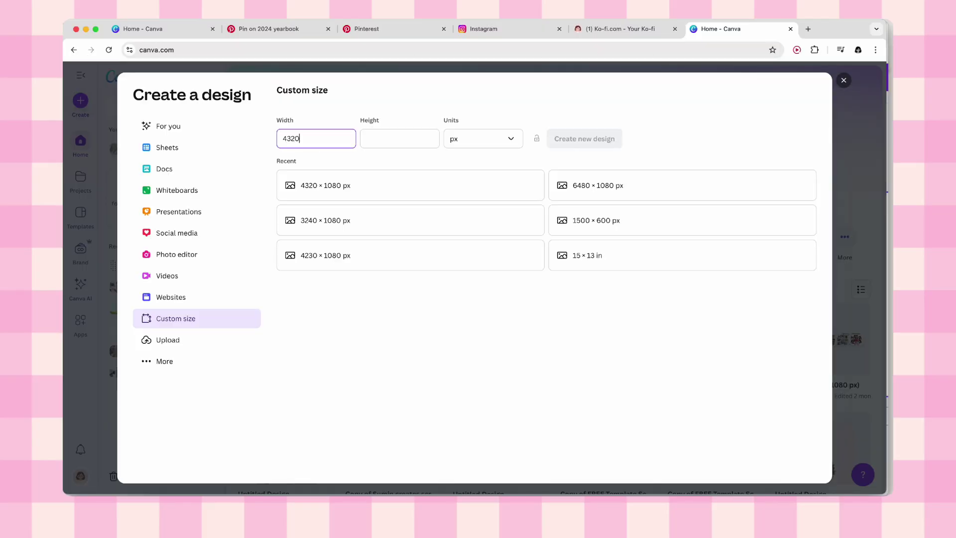
{"action": "left_click", "coordinate": [590, 138]}
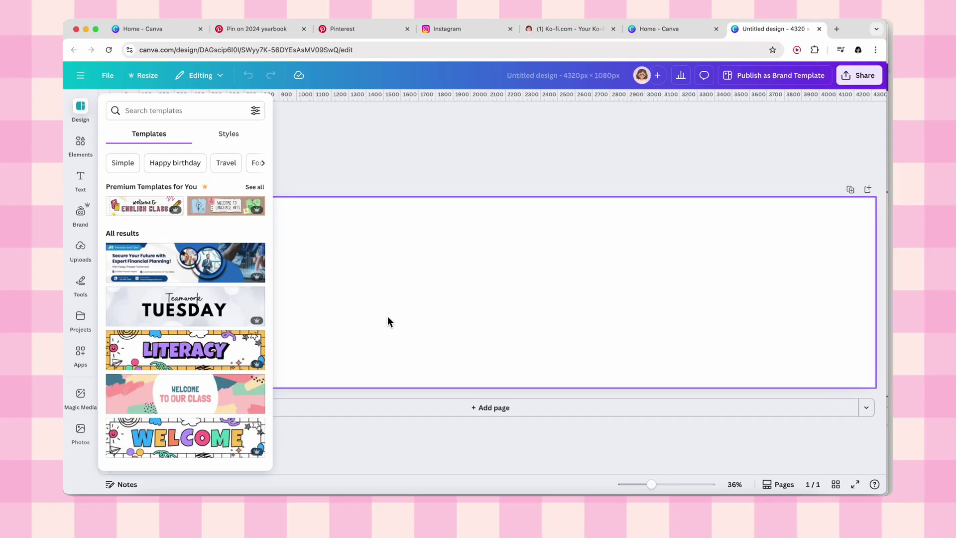
{"action": "left_click", "coordinate": [380, 317]}
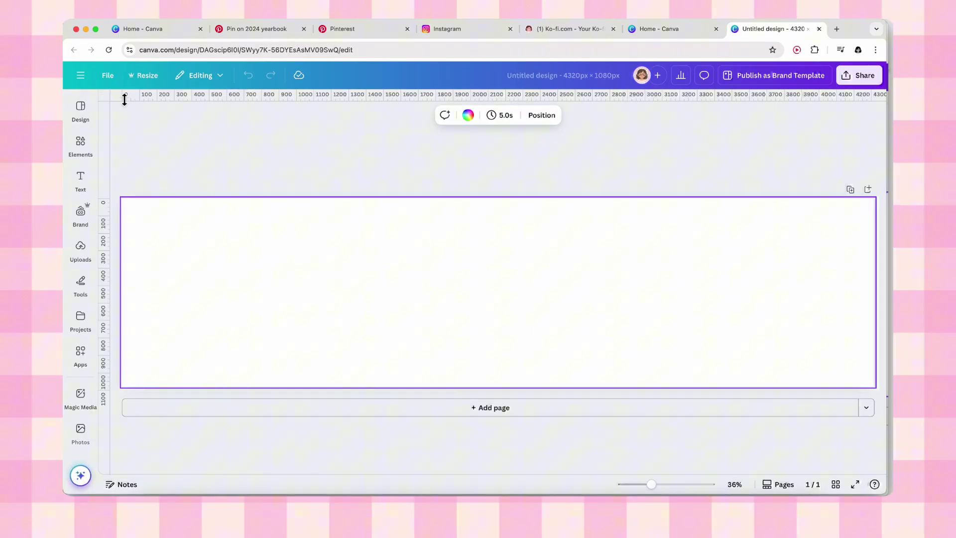
Step: Add custom guides to the page with 4 columns and a gap of 0 px
{"action": "left_click", "coordinate": [108, 79]}
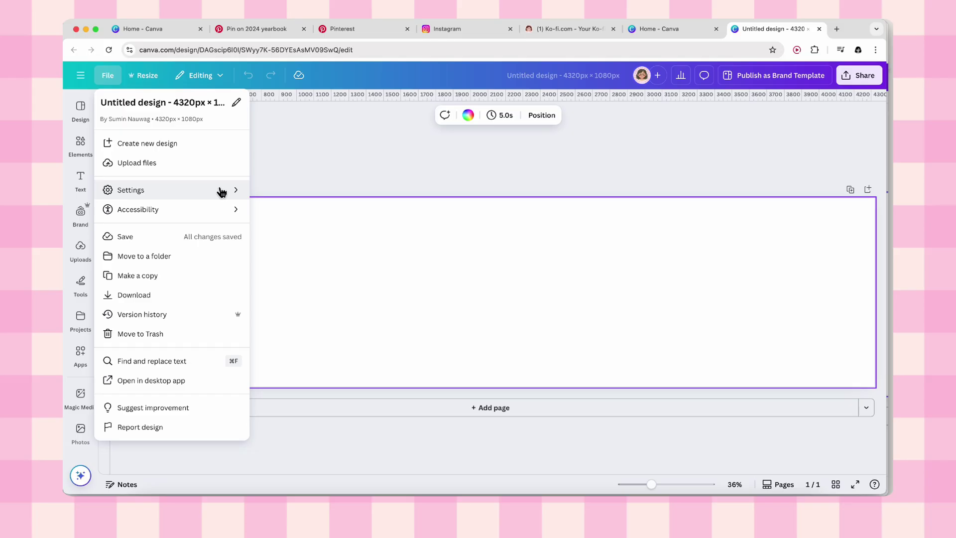
{"action": "mouse_move", "coordinate": [222, 191]}
{"action": "left_click", "coordinate": [321, 214]}
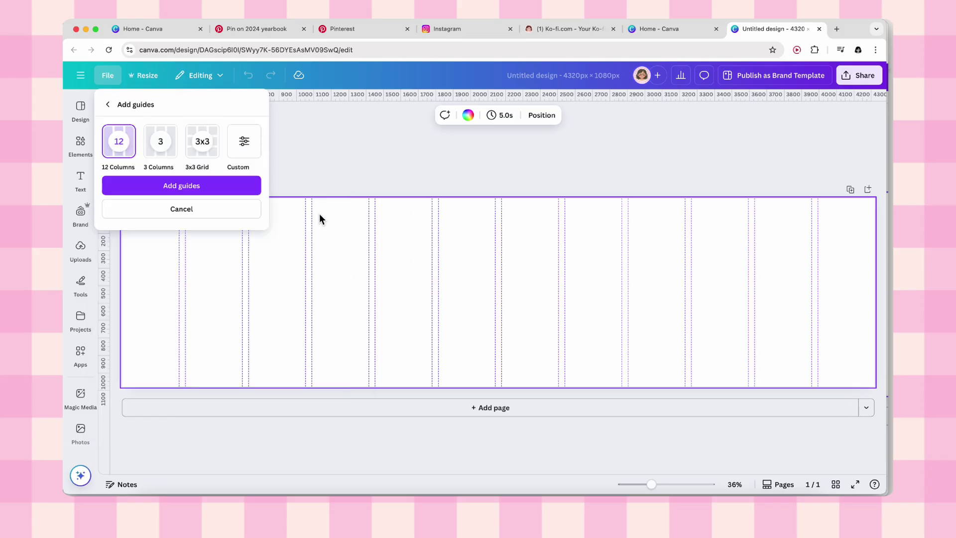
{"action": "left_click", "coordinate": [238, 162]}
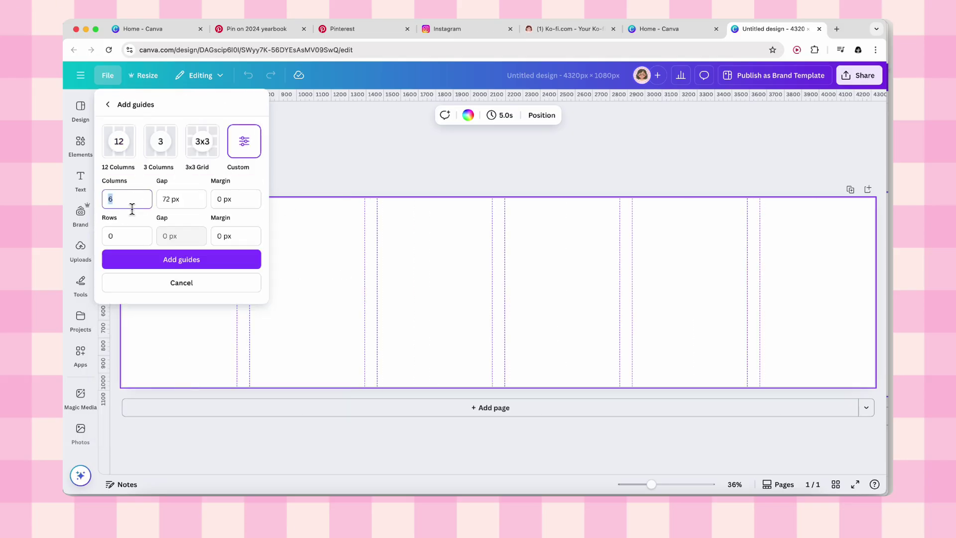
{"action": "double_click", "coordinate": [170, 204]}
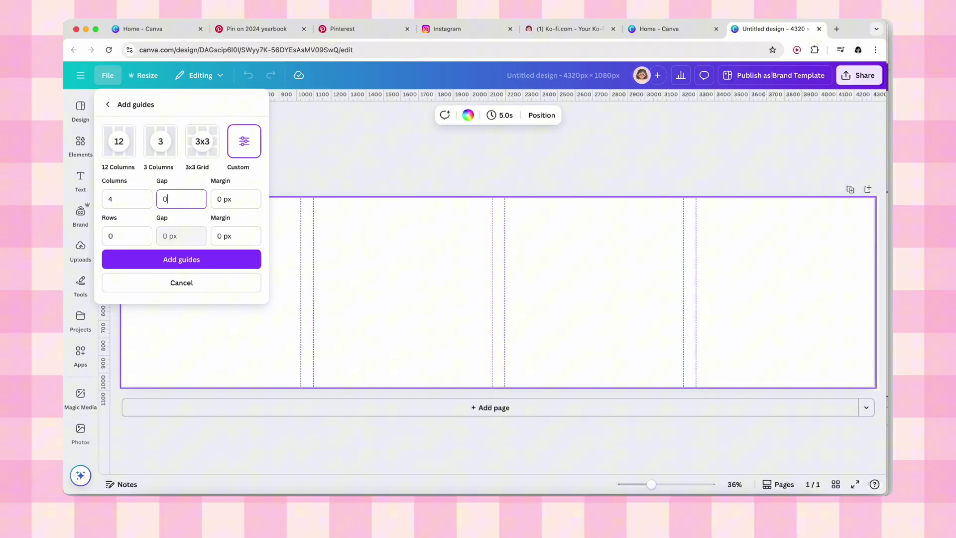
{"action": "left_click", "coordinate": [202, 264]}
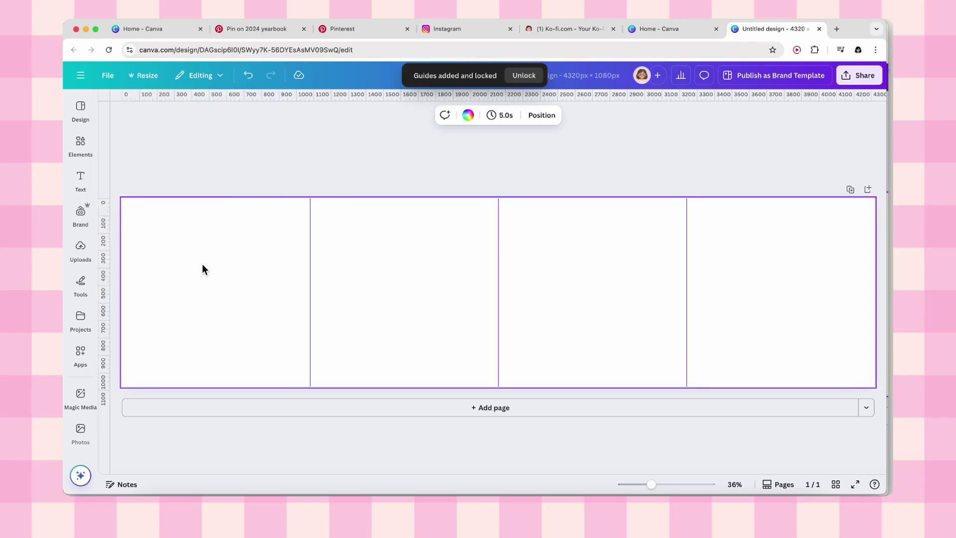
Step: Search the elements for "Frame", insert a square frame and scale it to fill the first column
{"action": "scroll", "coordinate": [509, 295], "scroll_direction": "up", "scroll_amount": 3}
{"action": "scroll", "coordinate": [508, 295], "scroll_direction": "left", "scroll_amount": 3}
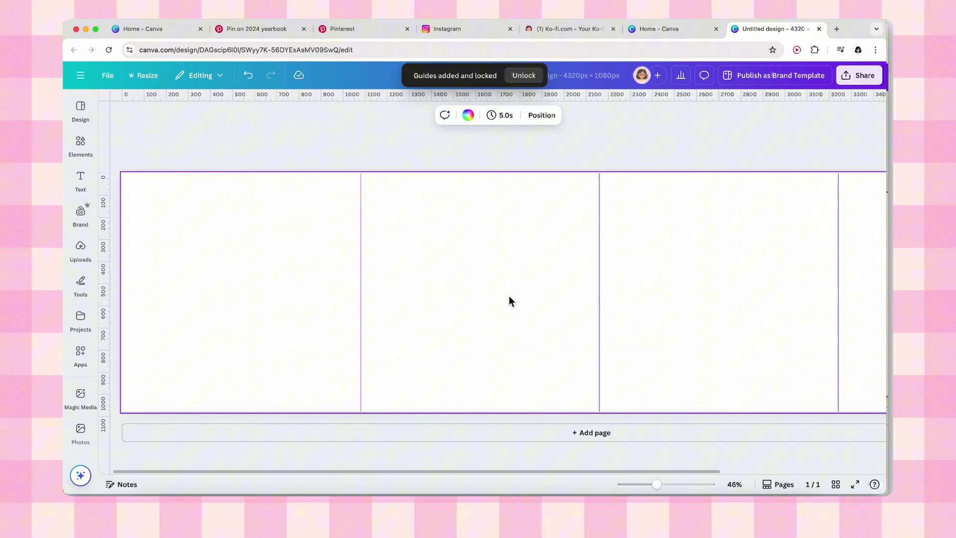
{"action": "scroll", "coordinate": [291, 282], "scroll_direction": "up", "scroll_amount": 2}
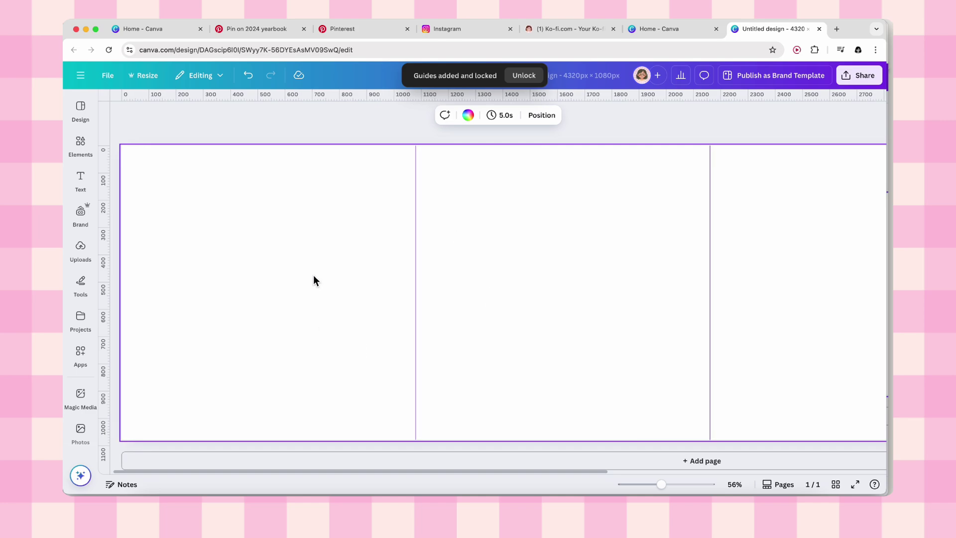
{"action": "left_click", "coordinate": [80, 145]}
{"action": "left_click", "coordinate": [121, 135]}
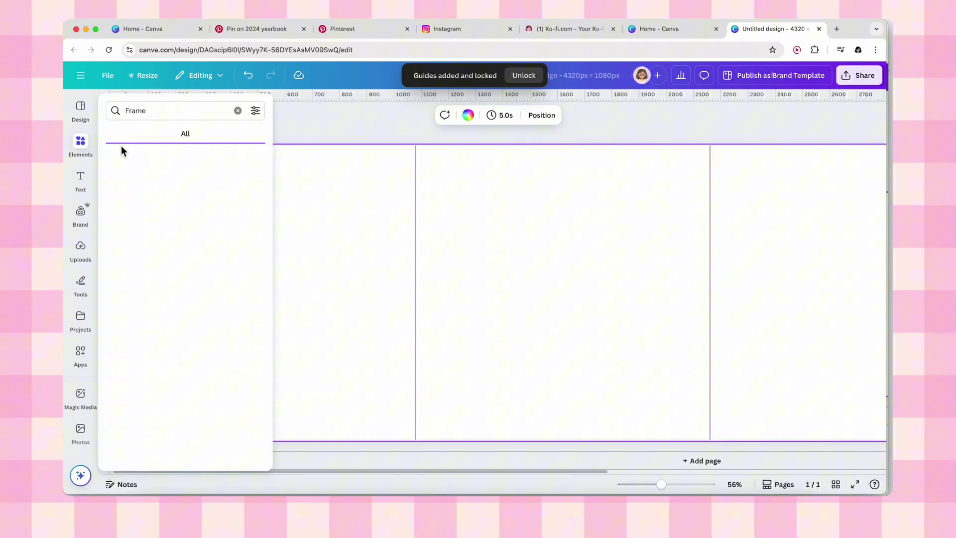
{"action": "left_click", "coordinate": [119, 269]}
{"action": "left_click", "coordinate": [273, 279]}
{"action": "left_click_drag", "start_coordinate": [701, 297], "coordinate": [188, 227]}
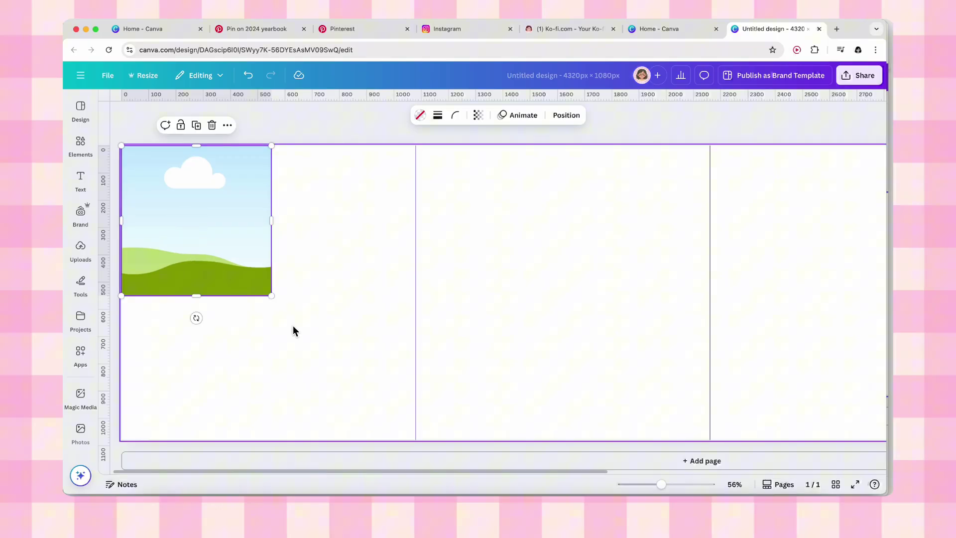
{"action": "left_click_drag", "start_coordinate": [272, 295], "coordinate": [428, 434]}
{"action": "left_click", "coordinate": [473, 393]}
Step: Duplicate the square frame into the second, third and fourth columns, aligned to the guides
{"action": "left_click", "coordinate": [360, 340]}
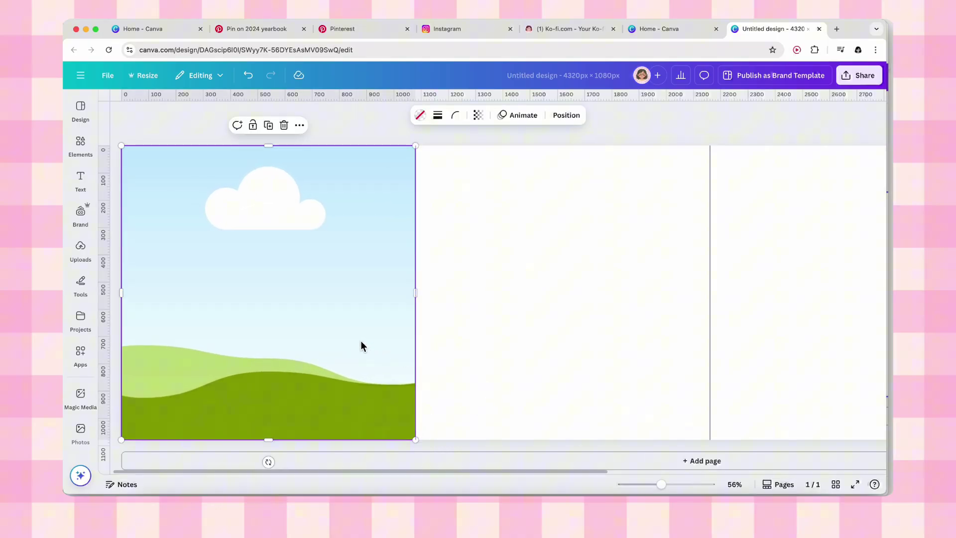
{"action": "left_click_drag", "start_coordinate": [375, 338], "coordinate": [655, 342]}
{"action": "scroll", "coordinate": [655, 344], "scroll_direction": "right", "scroll_amount": 8}
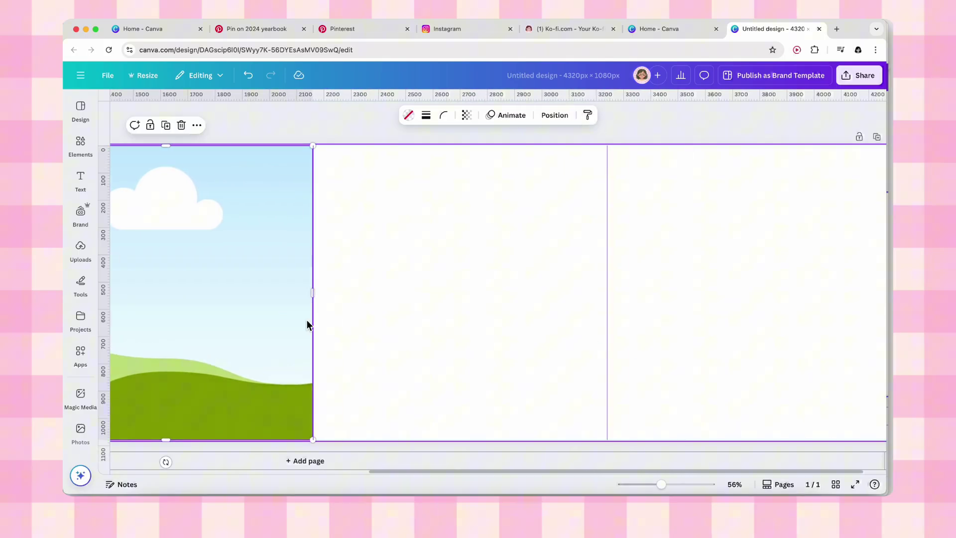
{"action": "left_click_drag", "start_coordinate": [243, 300], "coordinate": [810, 306]}
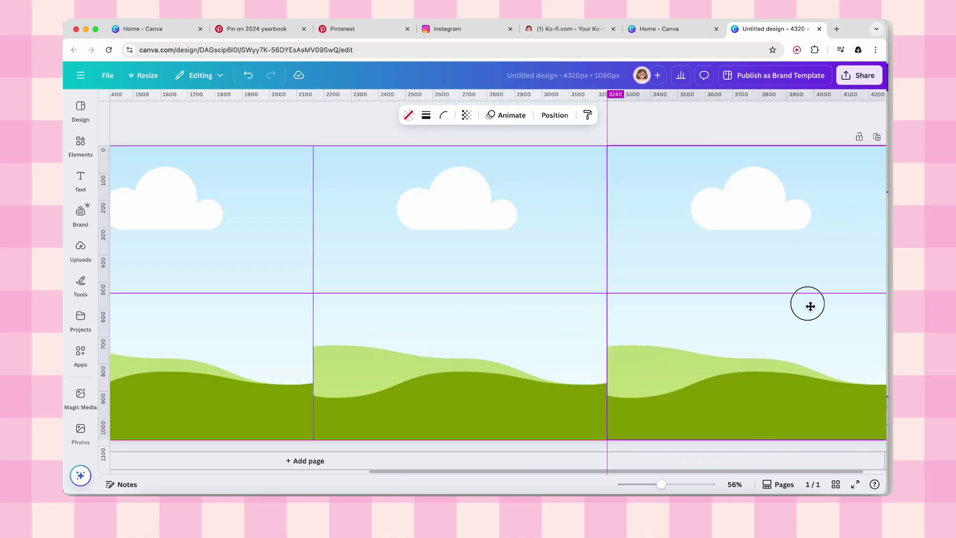
{"action": "left_click", "coordinate": [670, 120]}
Step: Select all four frames together and lock them in place
{"action": "scroll", "coordinate": [718, 222], "scroll_direction": "left", "scroll_amount": 10}
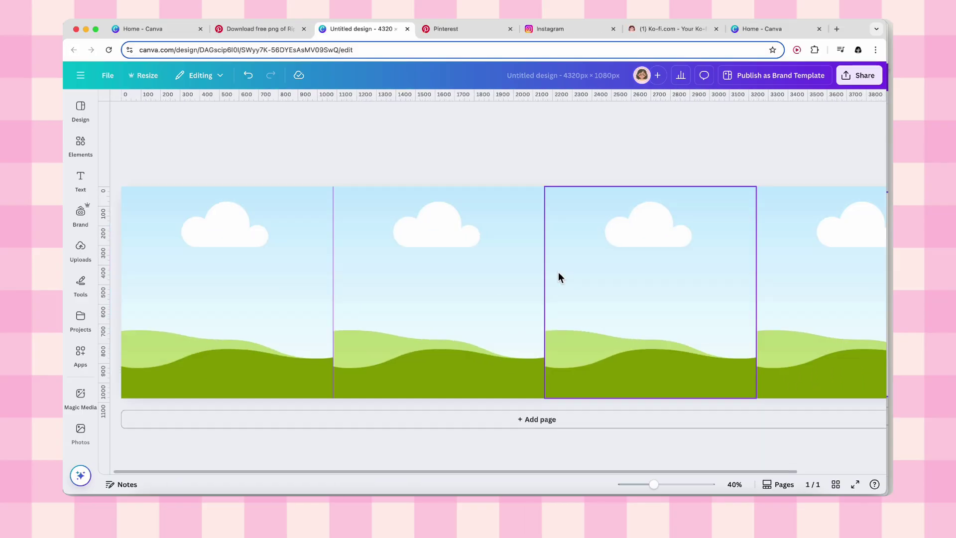
{"action": "left_click", "coordinate": [324, 259]}
{"action": "left_click", "coordinate": [418, 267], "text": "shift"}
{"action": "left_click", "coordinate": [560, 258], "text": "shift"}
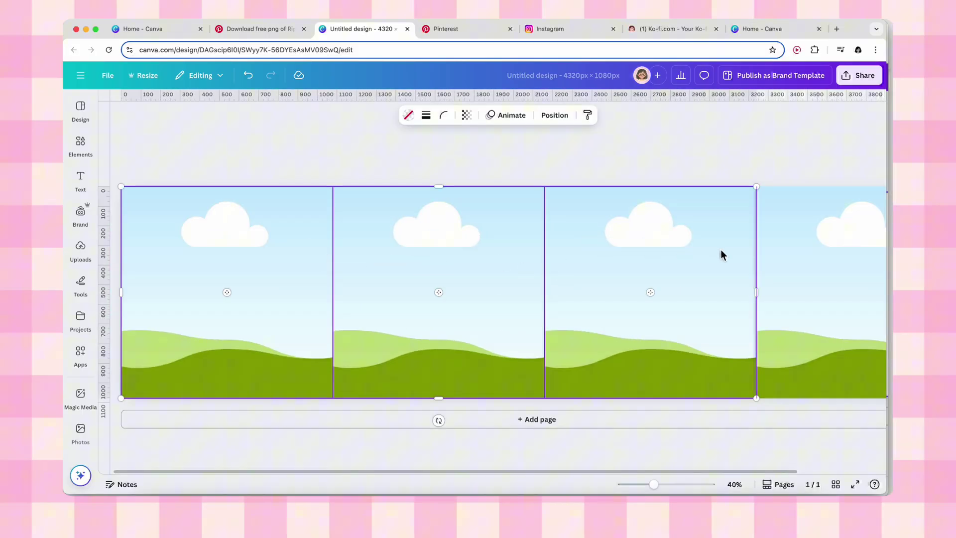
{"action": "left_click", "coordinate": [808, 238], "text": "shift"}
{"action": "left_click", "coordinate": [536, 167]}
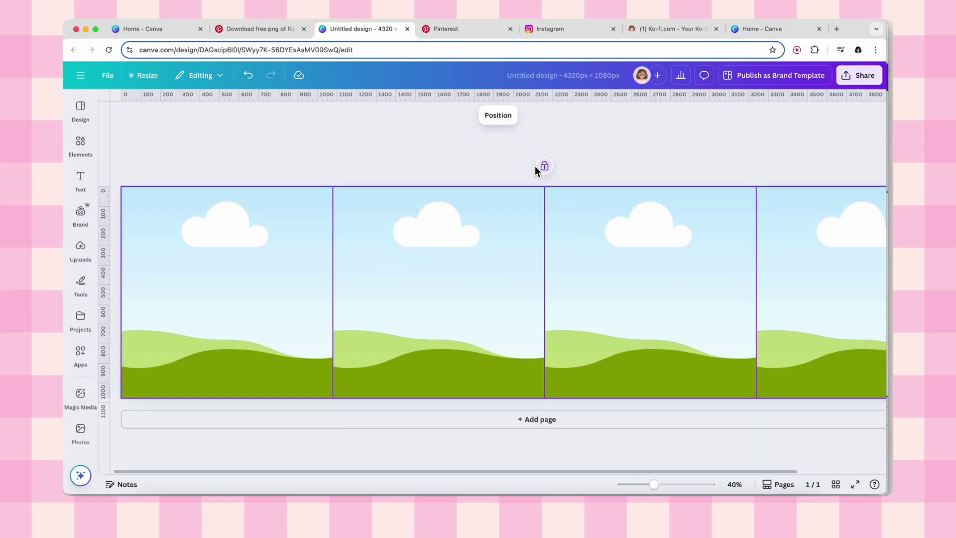
{"action": "key", "text": "Escape"}
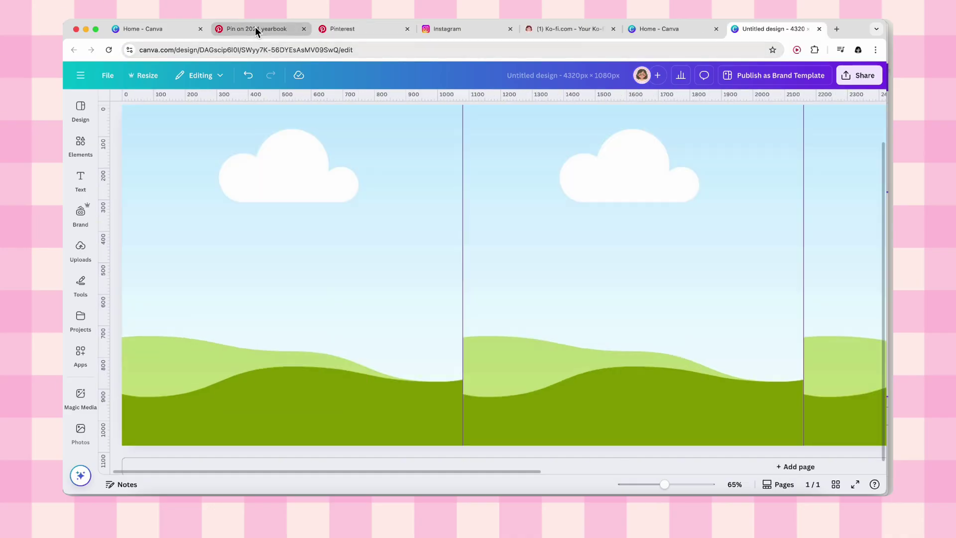
Step: Switch to Pinterest, search for "paper edge png" and copy the image of the ripped paper border pin
{"action": "left_click", "coordinate": [255, 28]}
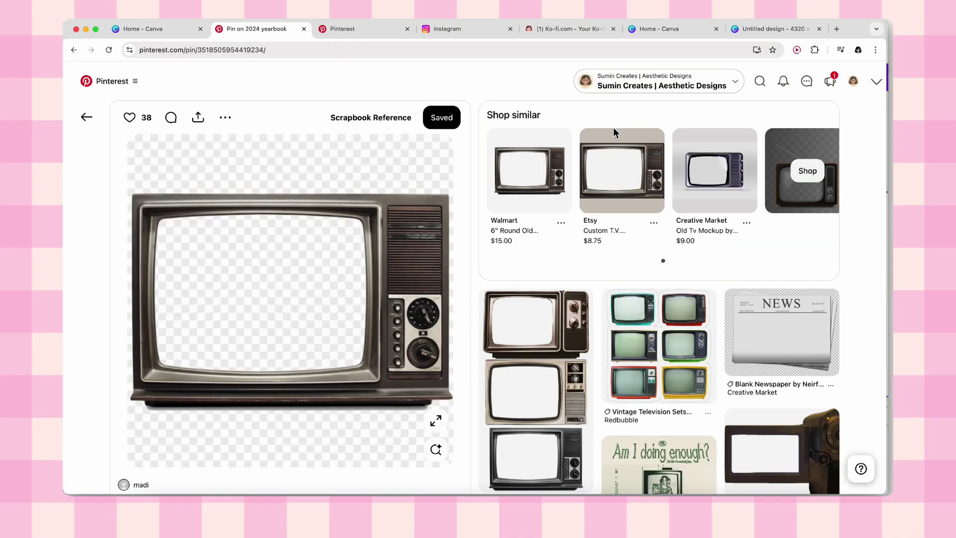
{"action": "left_click", "coordinate": [770, 80]}
{"action": "type", "text": "paper c"}
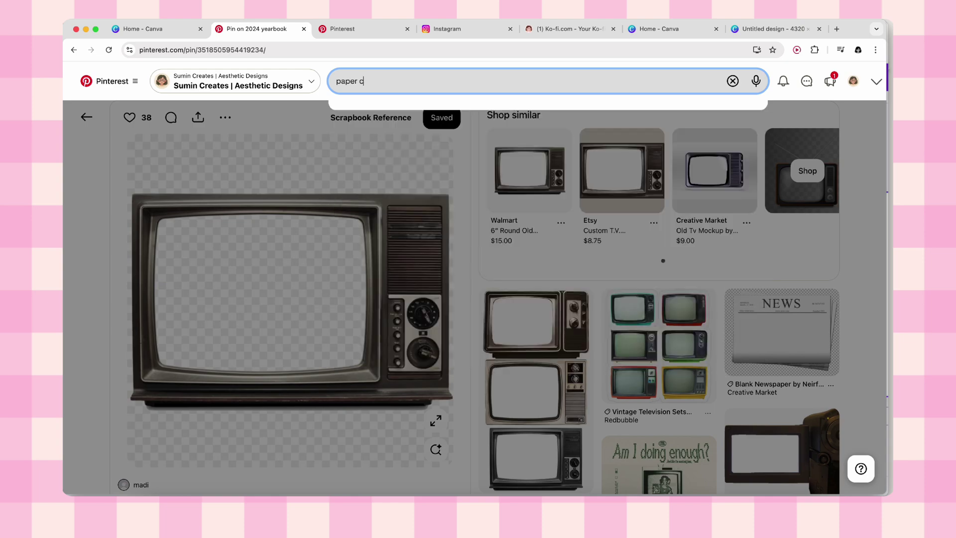
{"action": "key", "text": "BackSpace"}
{"action": "type", "text": "edge"}
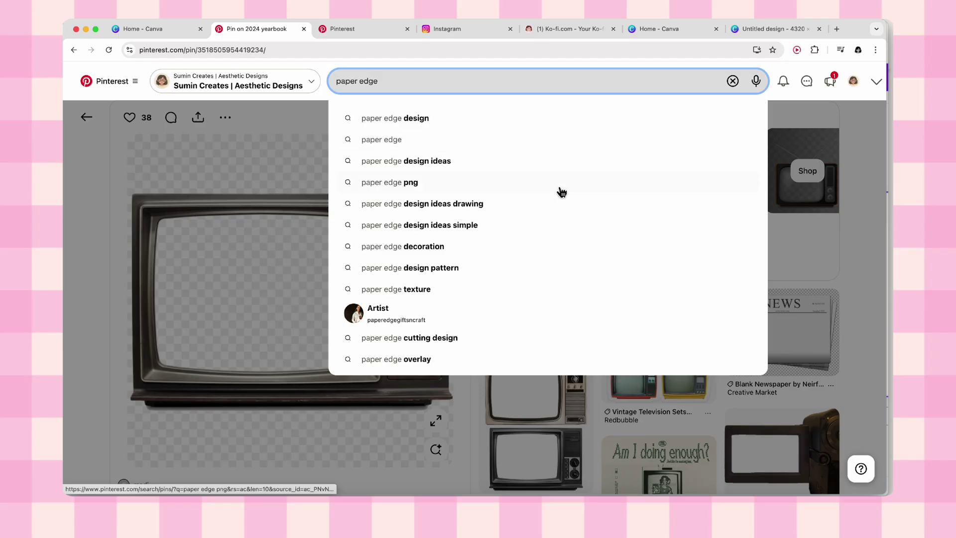
{"action": "left_click", "coordinate": [555, 187]}
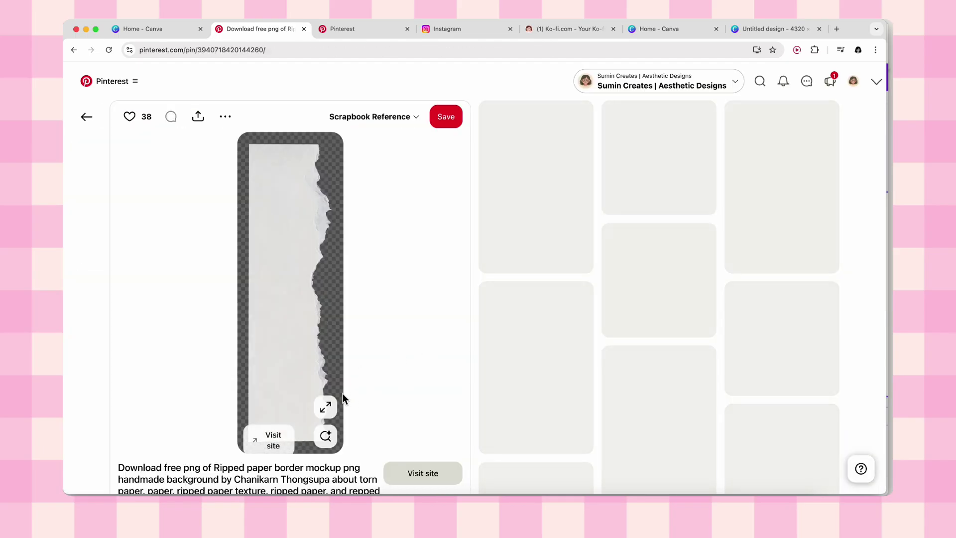
{"action": "right_click", "coordinate": [289, 218]}
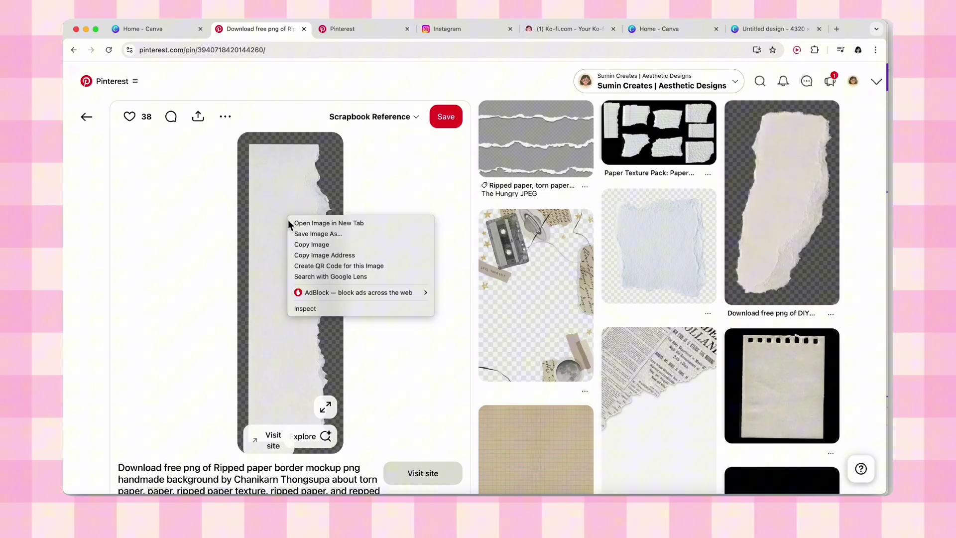
{"action": "left_click", "coordinate": [309, 245]}
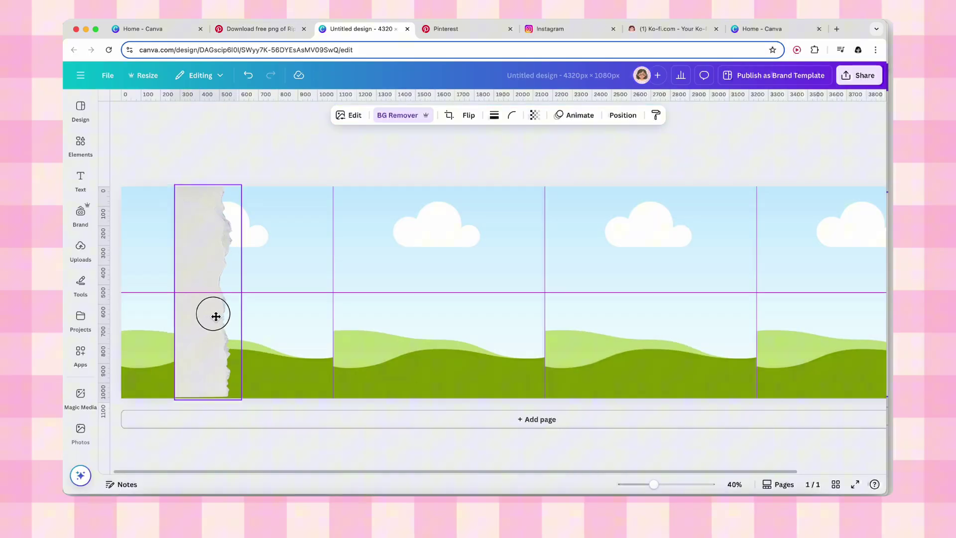
Step: Bring the copied ripped paper image into the Canva design and place it over the guide between the first and second frames
{"action": "left_click_drag", "start_coordinate": [213, 312], "coordinate": [344, 316]}
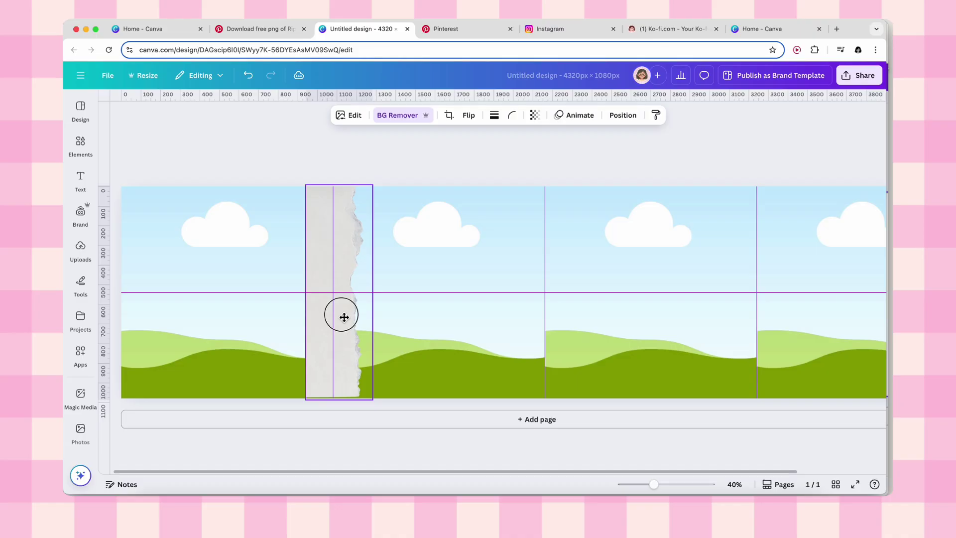
{"action": "left_click", "coordinate": [476, 311]}
{"action": "left_click", "coordinate": [321, 241]}
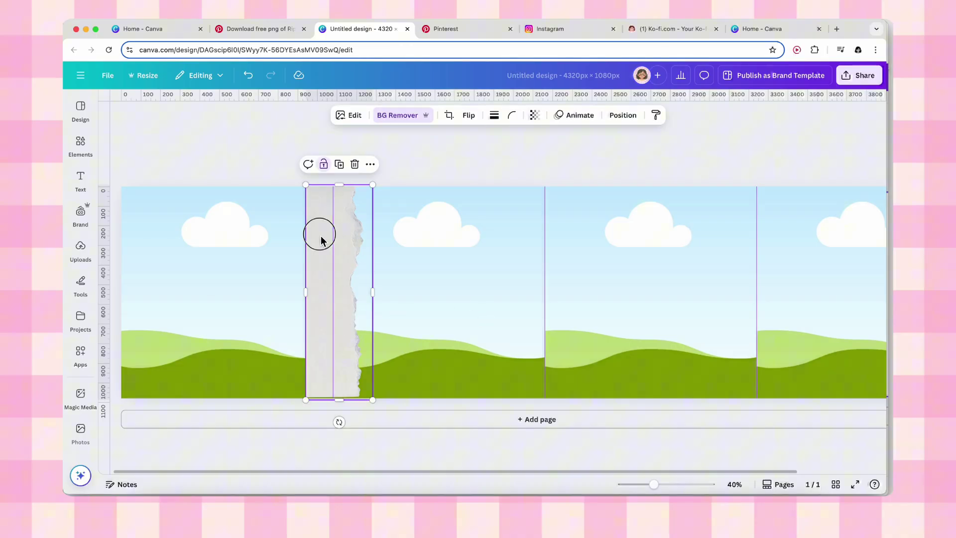
Step: Duplicate the ripped paper strip, flip the copy horizontally and align it so its torn edge faces the first frame
{"action": "left_click", "coordinate": [348, 245], "text": "alt"}
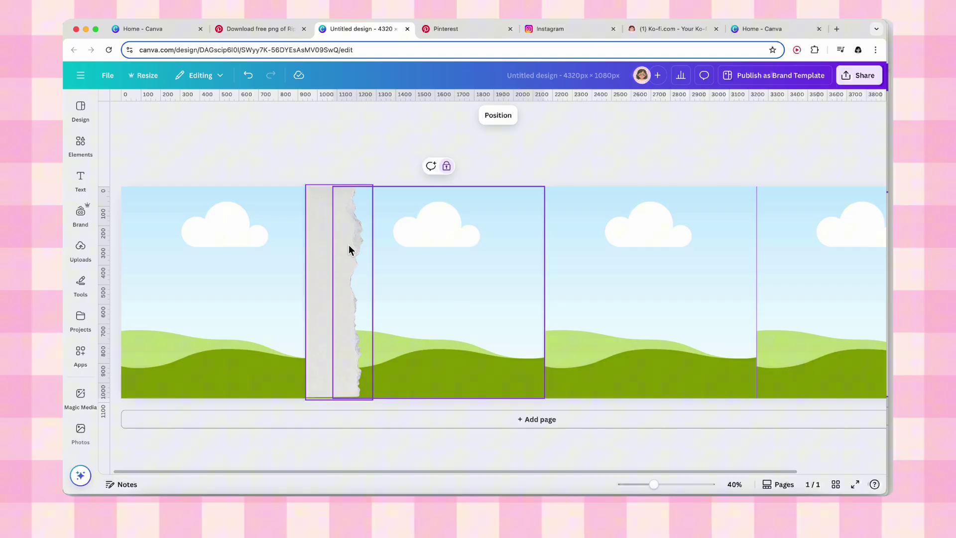
{"action": "left_click", "coordinate": [348, 245]}
{"action": "left_click_drag", "start_coordinate": [349, 245], "coordinate": [299, 249], "text": "alt"}
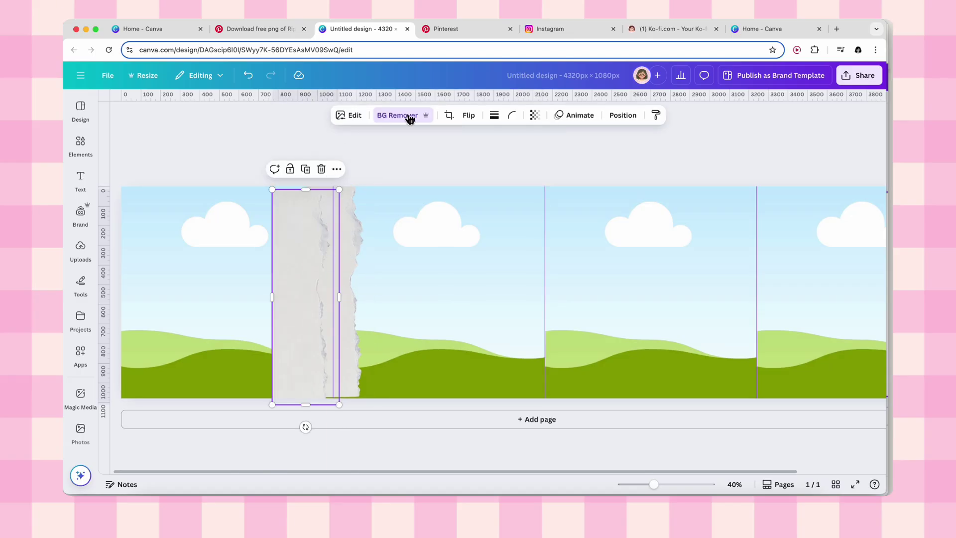
{"action": "left_click", "coordinate": [470, 117]}
{"action": "left_click", "coordinate": [479, 142]}
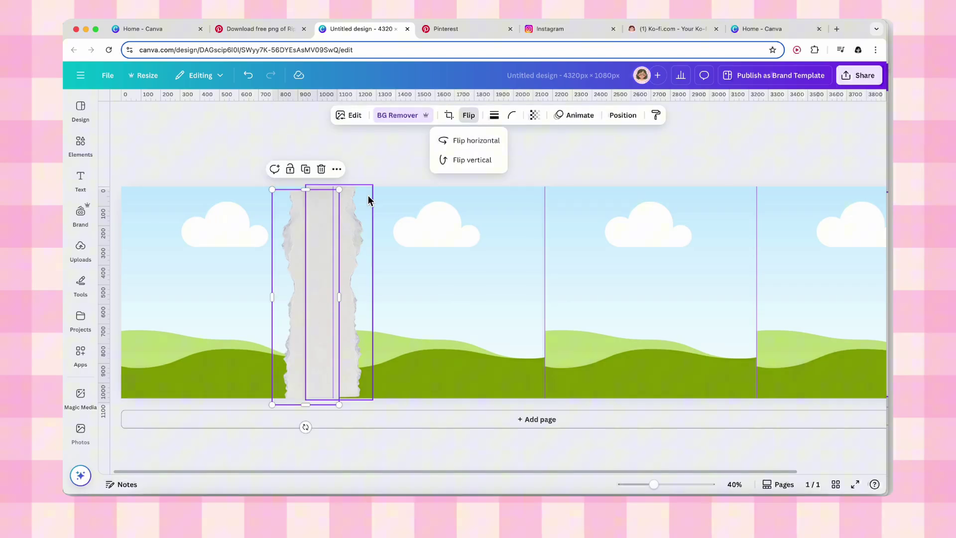
{"action": "left_click_drag", "start_coordinate": [309, 253], "coordinate": [328, 250]}
Step: Trim the overlapping straight sides of the paper strips near the guide and flip the strip facing the second frame vertically
{"action": "left_click_drag", "start_coordinate": [357, 257], "coordinate": [332, 257]}
{"action": "left_click", "coordinate": [354, 260]}
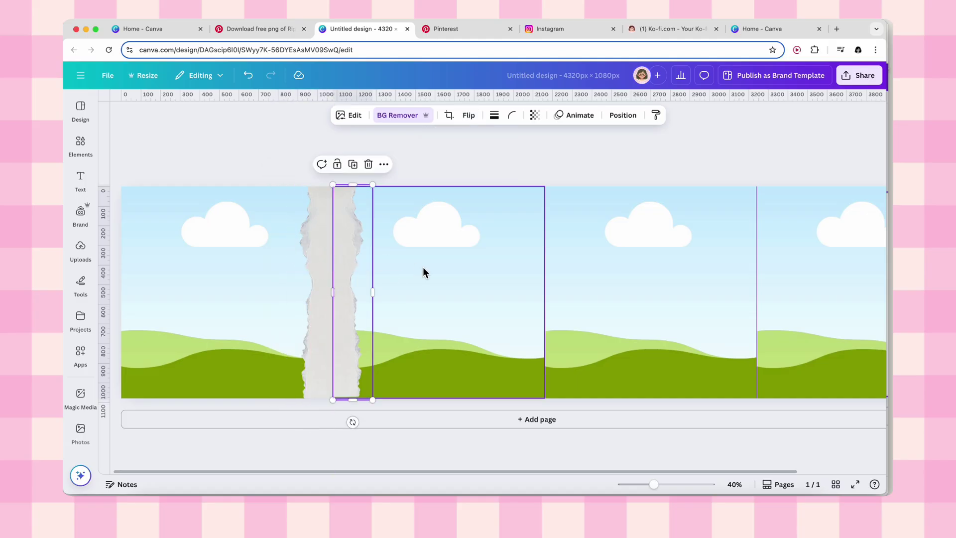
{"action": "scroll", "coordinate": [423, 267], "scroll_direction": "up", "scroll_amount": 3}
{"action": "left_click", "coordinate": [506, 142]}
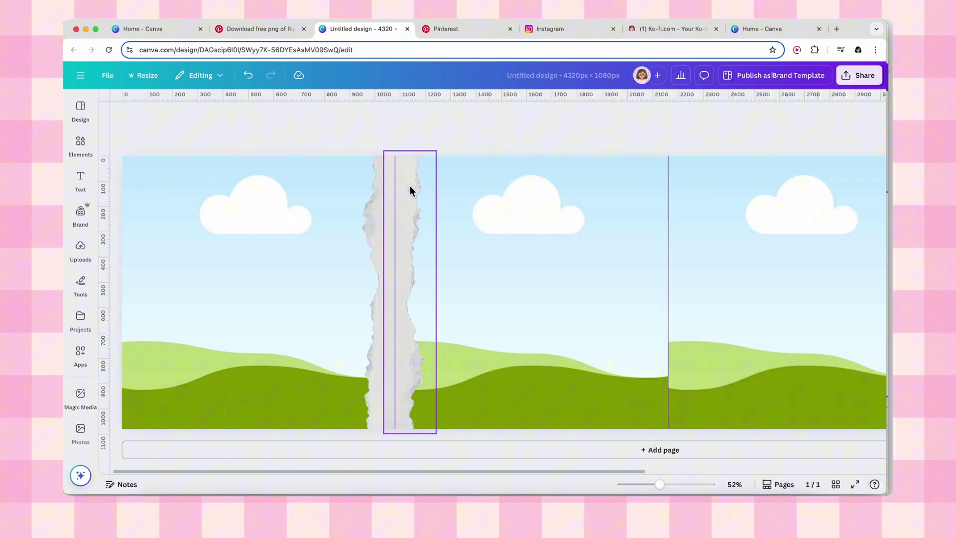
Step: Duplicate both ripped paper strips together onto the guide between the second and third frames
{"action": "left_click", "coordinate": [370, 200]}
{"action": "left_click", "coordinate": [412, 204], "text": "shift"}
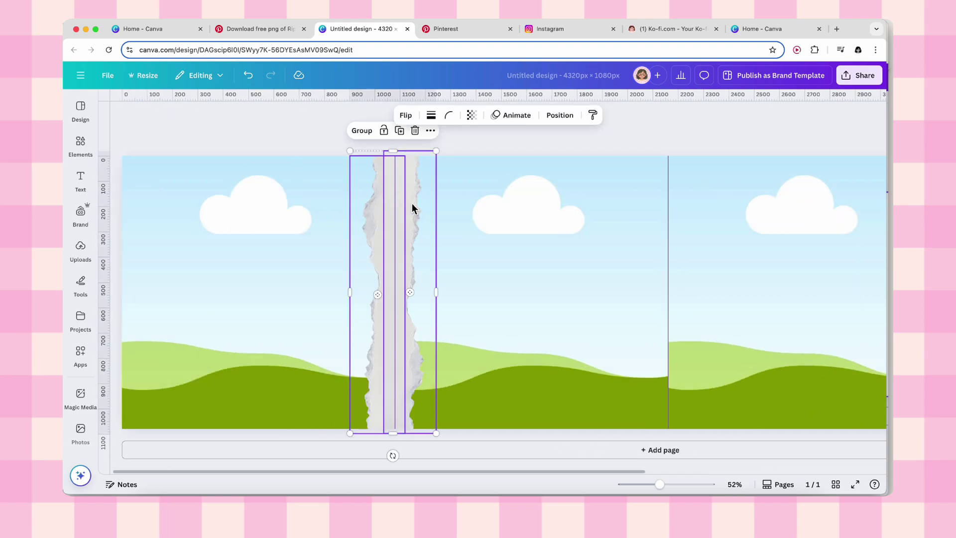
{"action": "left_click_drag", "start_coordinate": [411, 203], "coordinate": [683, 198]}
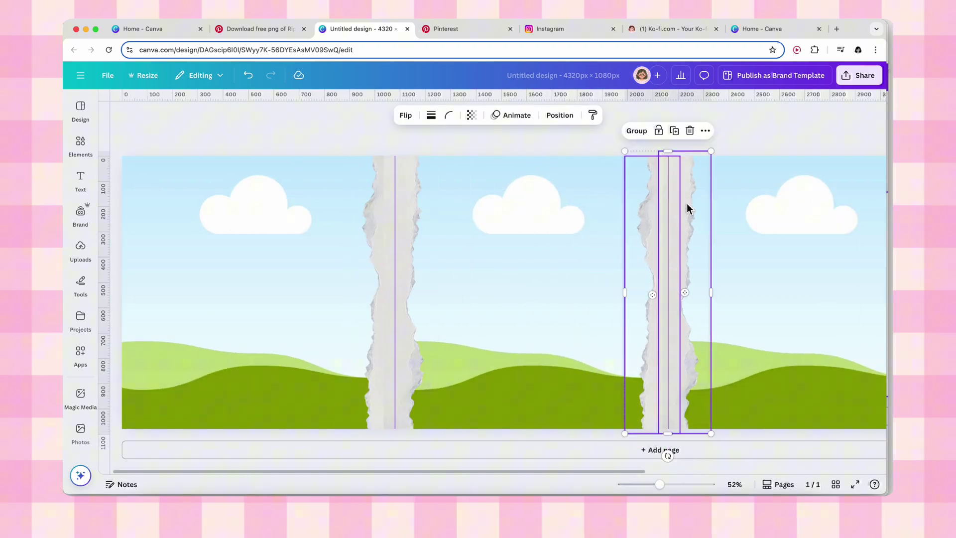
Step: Duplicate both ripped paper strips together onto the guide between the third and fourth frames
{"action": "scroll", "coordinate": [687, 209], "scroll_direction": "right", "scroll_amount": 7}
{"action": "left_click", "coordinate": [306, 211]}
{"action": "left_click", "coordinate": [349, 211], "text": "shift"}
{"action": "left_click_drag", "start_coordinate": [349, 210], "coordinate": [855, 206]}
{"action": "left_click", "coordinate": [686, 148]}
{"action": "scroll", "coordinate": [595, 168], "scroll_direction": "left", "scroll_amount": 5}
{"action": "scroll", "coordinate": [594, 168], "scroll_direction": "right", "scroll_amount": 5}
{"action": "left_click", "coordinate": [576, 219]}
{"action": "left_click", "coordinate": [614, 227], "text": "shift"}
{"action": "left_click", "coordinate": [745, 122]}
{"action": "left_click", "coordinate": [743, 131]}
{"action": "scroll", "coordinate": [742, 132], "scroll_direction": "left", "scroll_amount": 7}
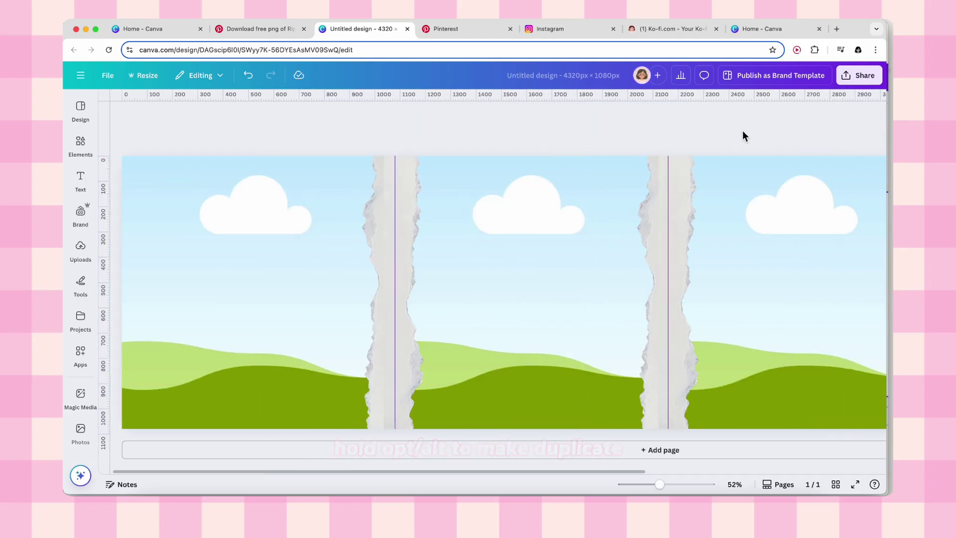
Step: Enlarge the ripped strip facing the first frame slightly and move it inward toward the first guide
{"action": "left_click", "coordinate": [384, 219]}
{"action": "left_click", "coordinate": [409, 181], "text": "shift"}
{"action": "left_click_drag", "start_coordinate": [437, 150], "coordinate": [439, 148]}
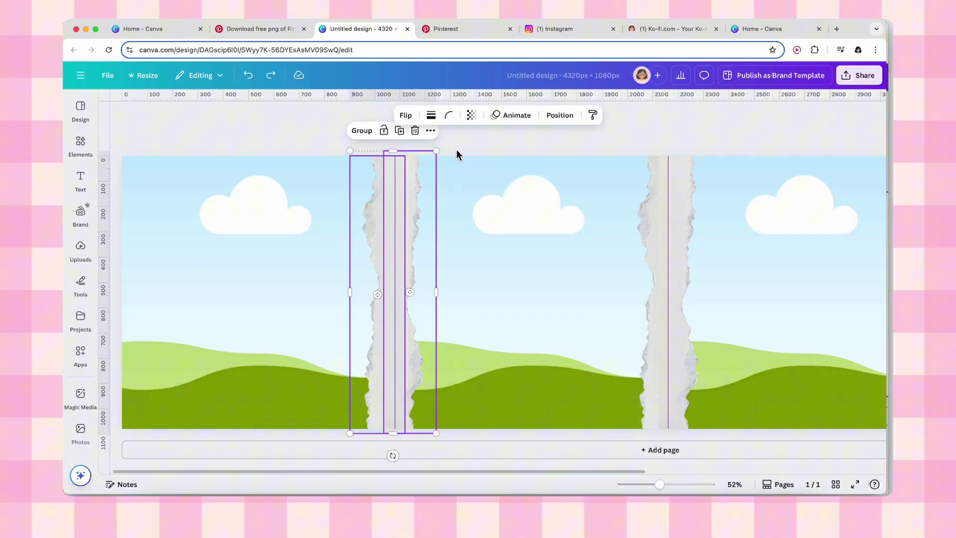
{"action": "left_click", "coordinate": [456, 150]}
{"action": "left_click", "coordinate": [372, 171]}
{"action": "left_click_drag", "start_coordinate": [350, 156], "coordinate": [344, 137]}
{"action": "left_click_drag", "start_coordinate": [380, 193], "coordinate": [389, 194]}
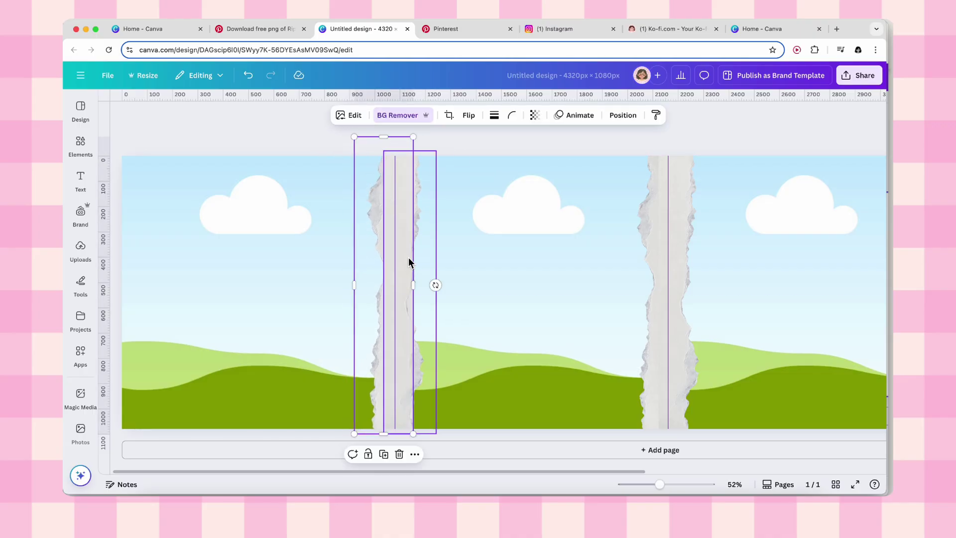
{"action": "left_click", "coordinate": [457, 143]}
Step: Move the strip facing the second frame closer to the first guide and narrow the remaining paper dividers
{"action": "scroll", "coordinate": [486, 270], "scroll_direction": "right", "scroll_amount": 3}
{"action": "left_click", "coordinate": [342, 175]}
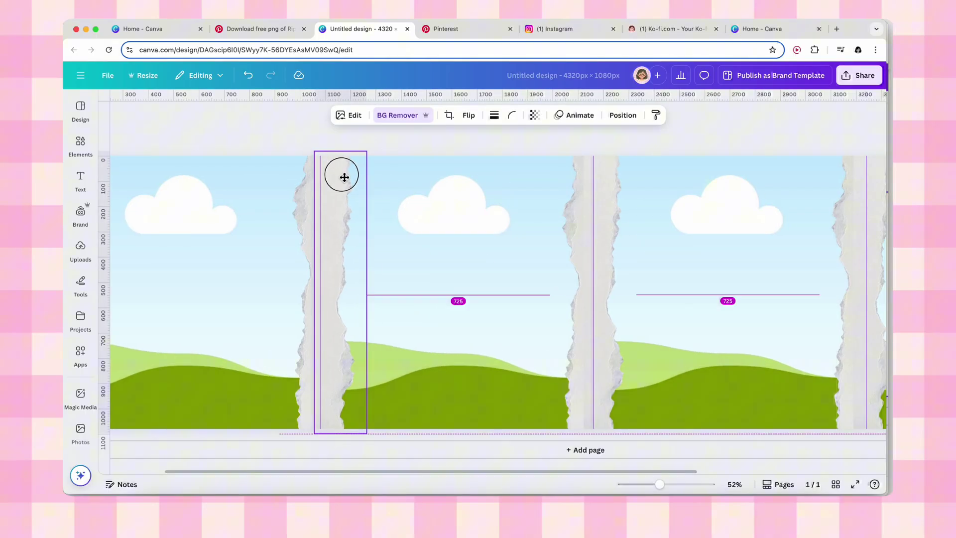
{"action": "left_click", "coordinate": [435, 149]}
{"action": "scroll", "coordinate": [435, 149], "scroll_direction": "right", "scroll_amount": 2}
{"action": "left_click", "coordinate": [482, 239]}
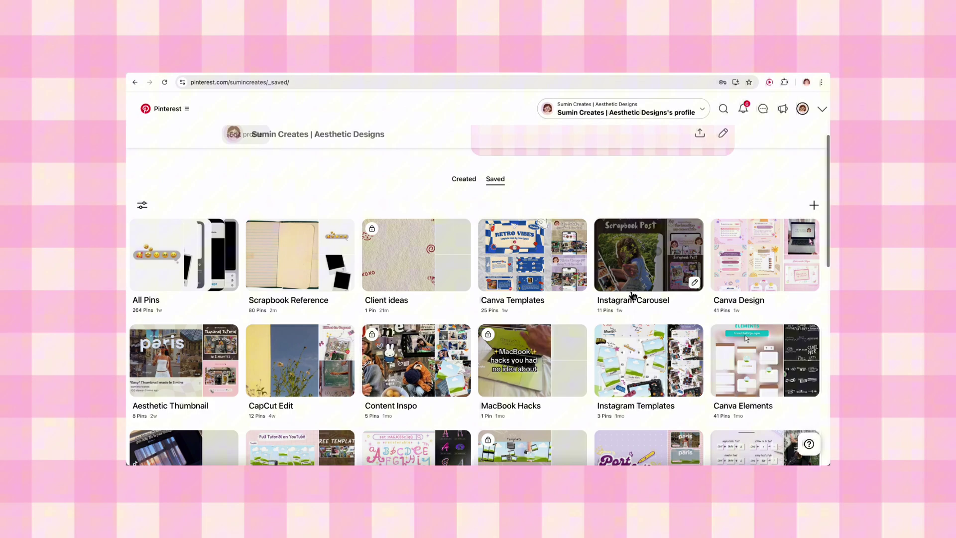
Step: Open the Scrapbook Reference board on Pinterest and copy the travel license card image
{"action": "left_click", "coordinate": [338, 256]}
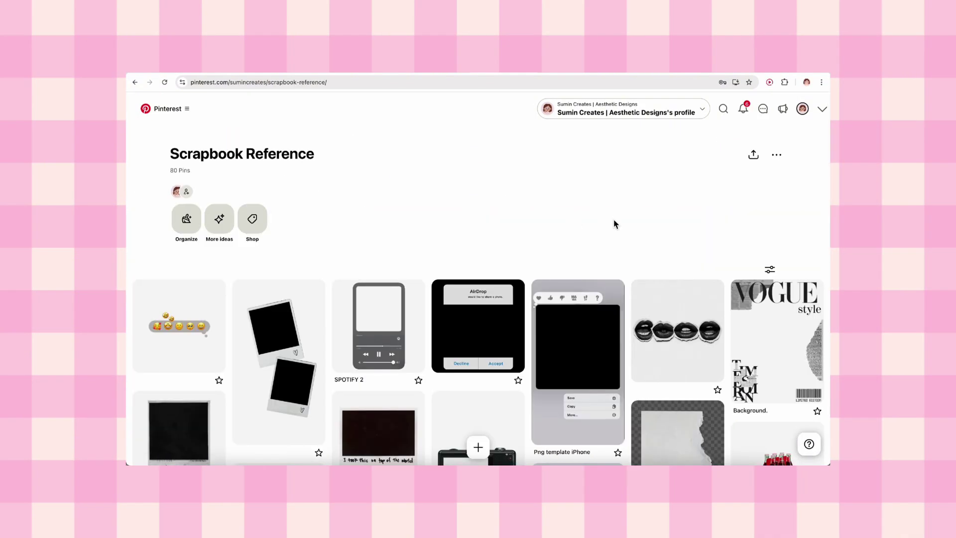
{"action": "scroll", "coordinate": [615, 224], "scroll_direction": "down", "scroll_amount": 15}
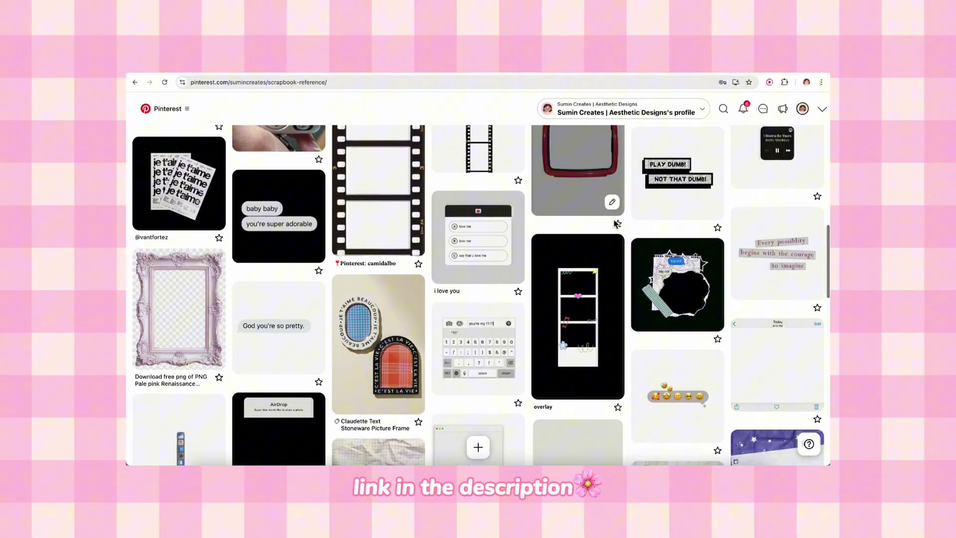
{"action": "scroll", "coordinate": [616, 224], "scroll_direction": "down", "scroll_amount": 15}
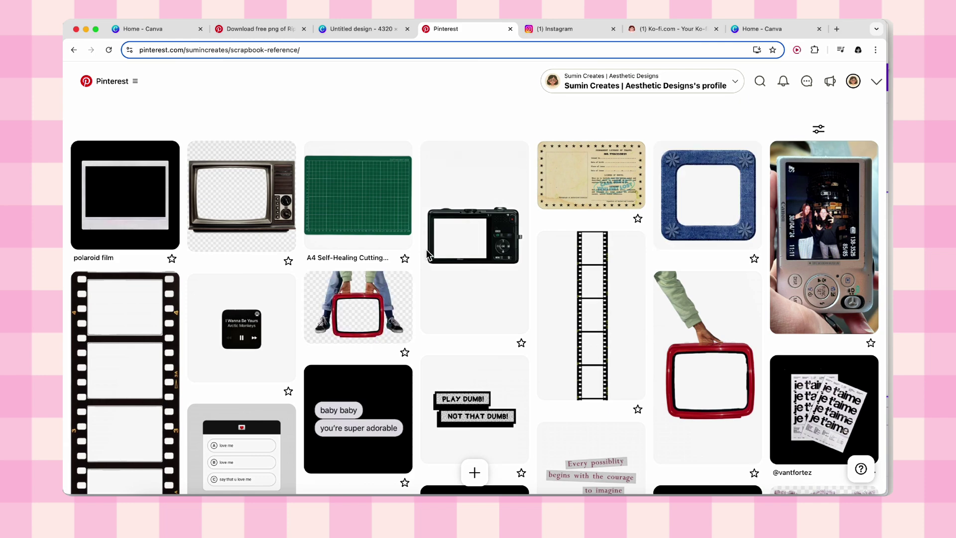
{"action": "left_click", "coordinate": [629, 204]}
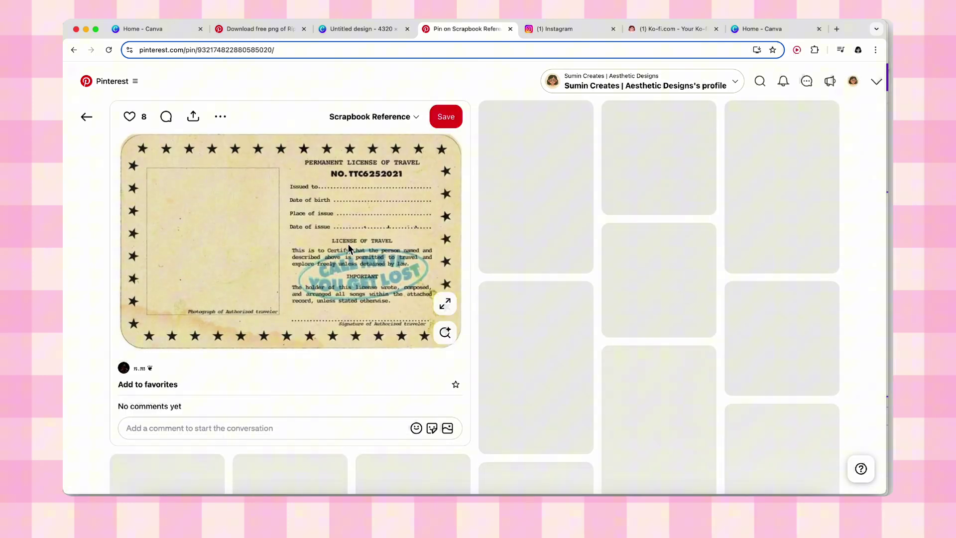
{"action": "right_click", "coordinate": [347, 244]}
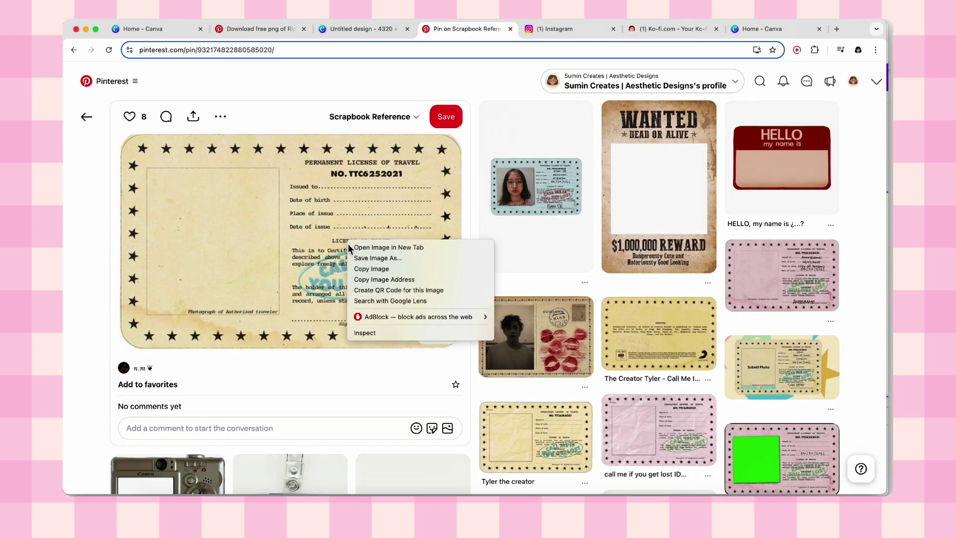
{"action": "left_click", "coordinate": [371, 268]}
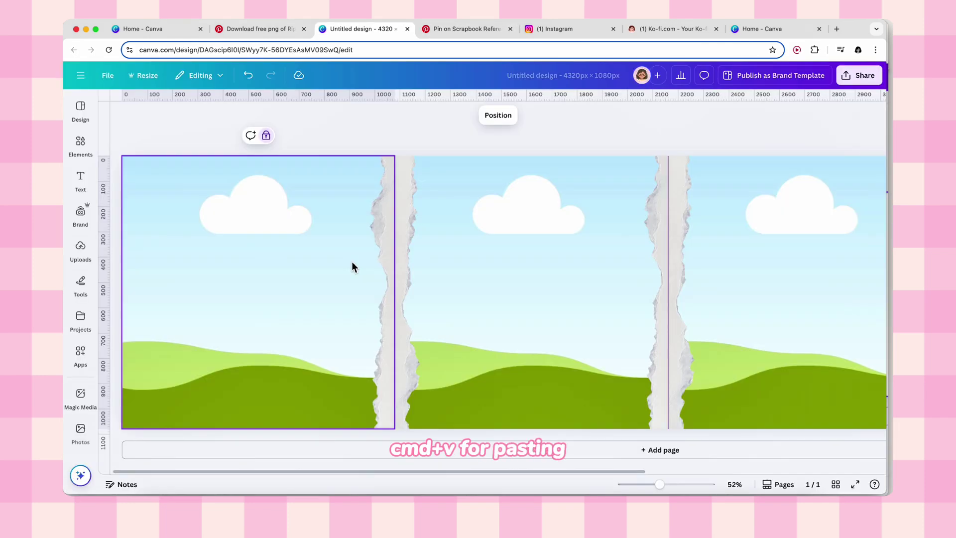
Step: Paste the travel license card into the Canva design, shrink it near the first guide and round its corners to about 54
{"action": "key", "text": "super+v"}
{"action": "left_click_drag", "start_coordinate": [642, 277], "coordinate": [372, 270]}
{"action": "left_click_drag", "start_coordinate": [481, 359], "coordinate": [438, 331]}
{"action": "left_click", "coordinate": [528, 117]}
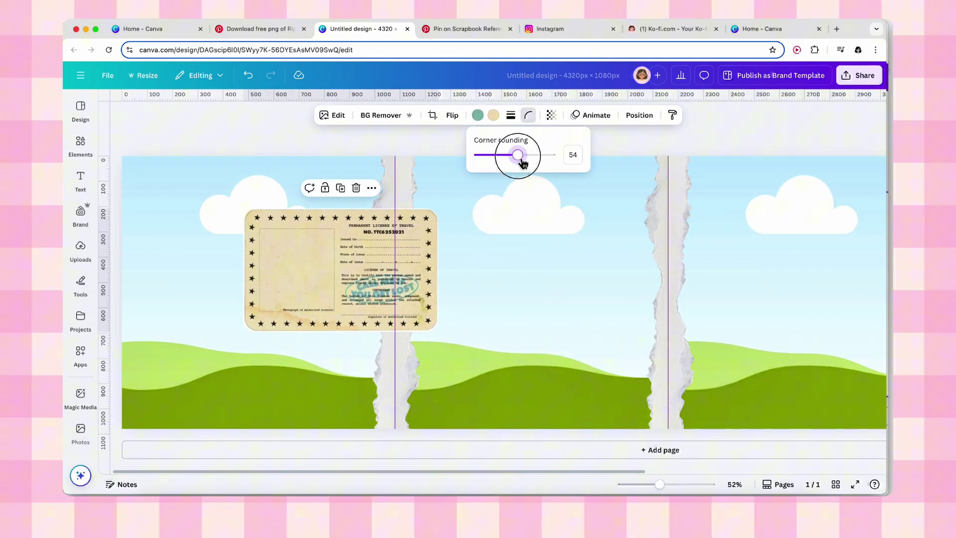
{"action": "left_click", "coordinate": [501, 229]}
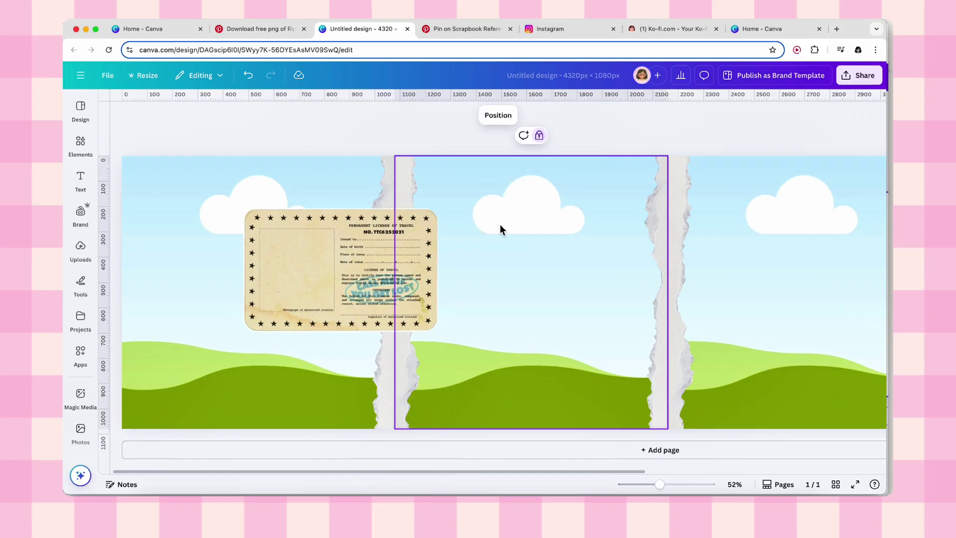
Step: Move the license card into the upper part of the first frame and tilt it slightly counterclockwise
{"action": "scroll", "coordinate": [500, 227], "scroll_direction": "up", "scroll_amount": 3}
{"action": "left_click", "coordinate": [413, 261]}
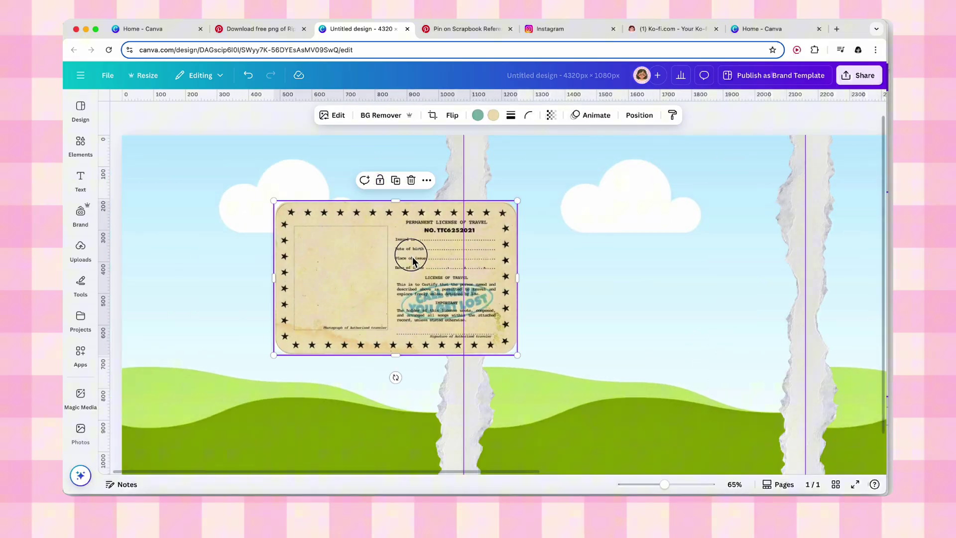
{"action": "left_click_drag", "start_coordinate": [412, 260], "coordinate": [291, 223]}
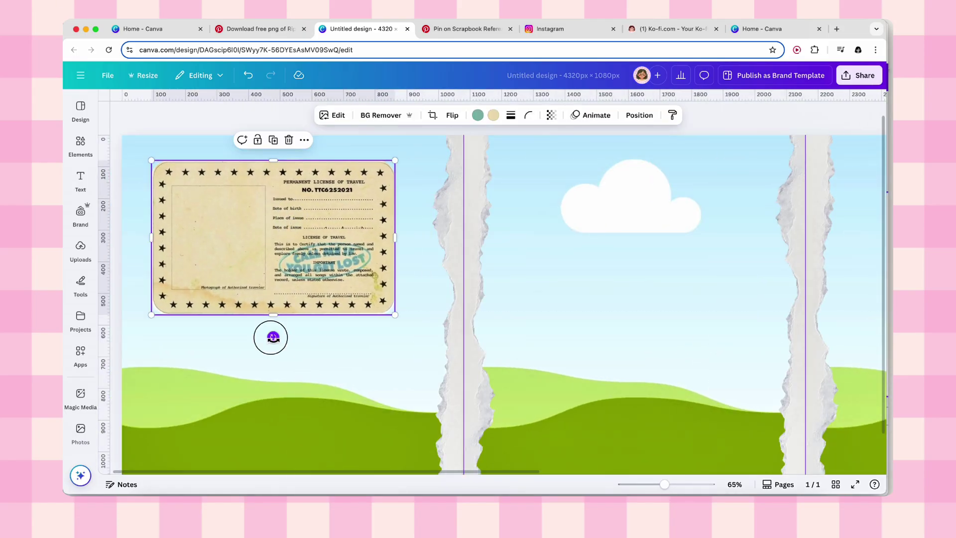
{"action": "mouse_move", "coordinate": [273, 337]}
{"action": "left_mouse_down"}
{"action": "mouse_move", "coordinate": [294, 349]}
{"action": "mouse_move", "coordinate": [279, 341]}
{"action": "left_mouse_up"}
Step: Upscale the license card image 2x with the Image Upscaler
{"action": "left_click", "coordinate": [332, 115]}
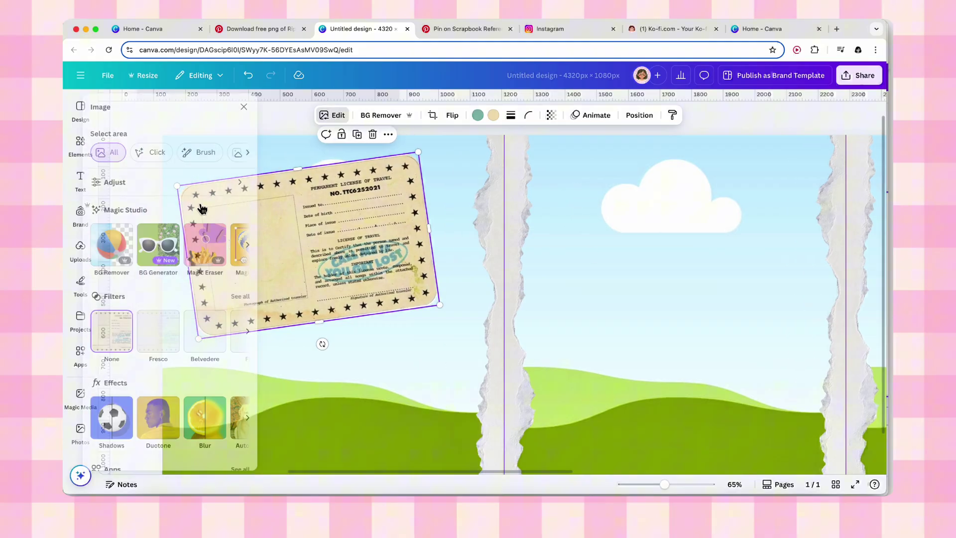
{"action": "scroll", "coordinate": [207, 389], "scroll_direction": "down", "scroll_amount": 2}
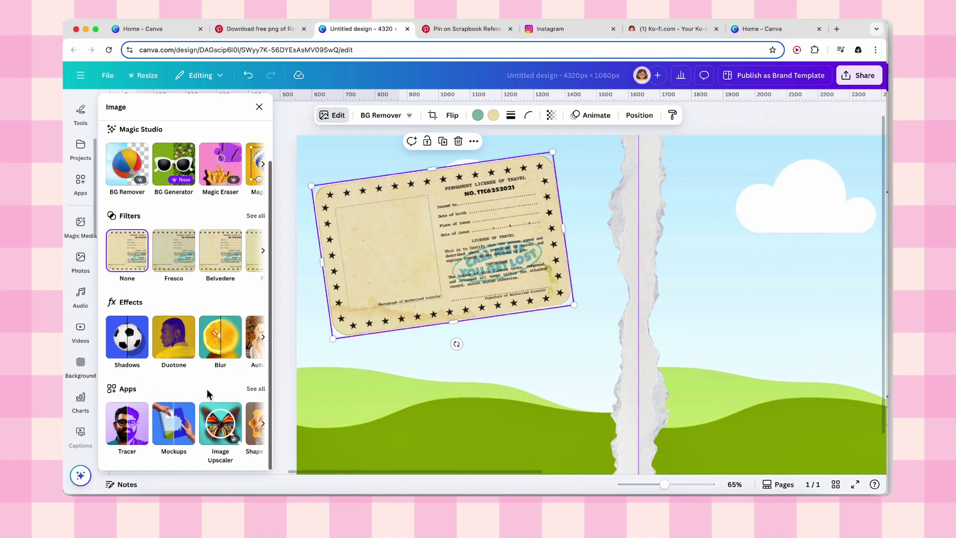
{"action": "left_click", "coordinate": [230, 441]}
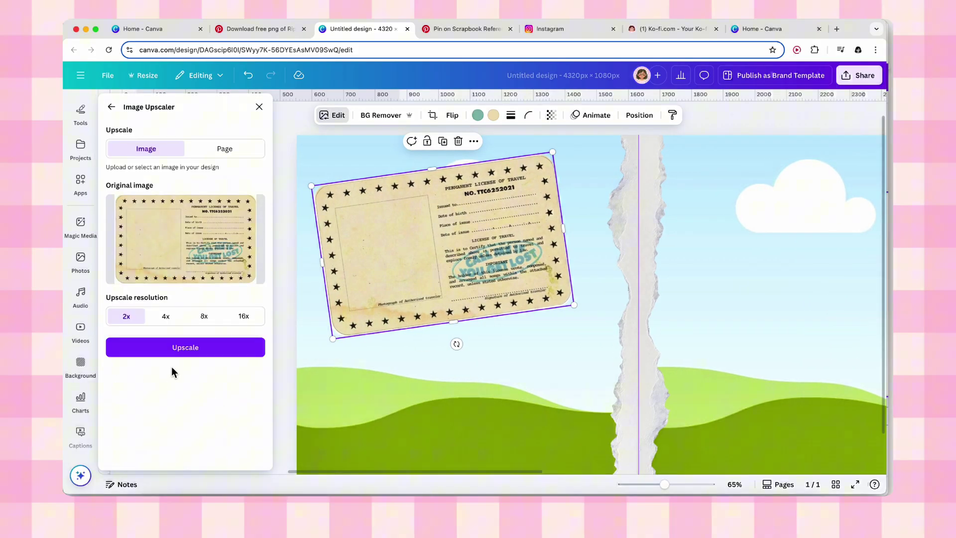
{"action": "left_click", "coordinate": [169, 348]}
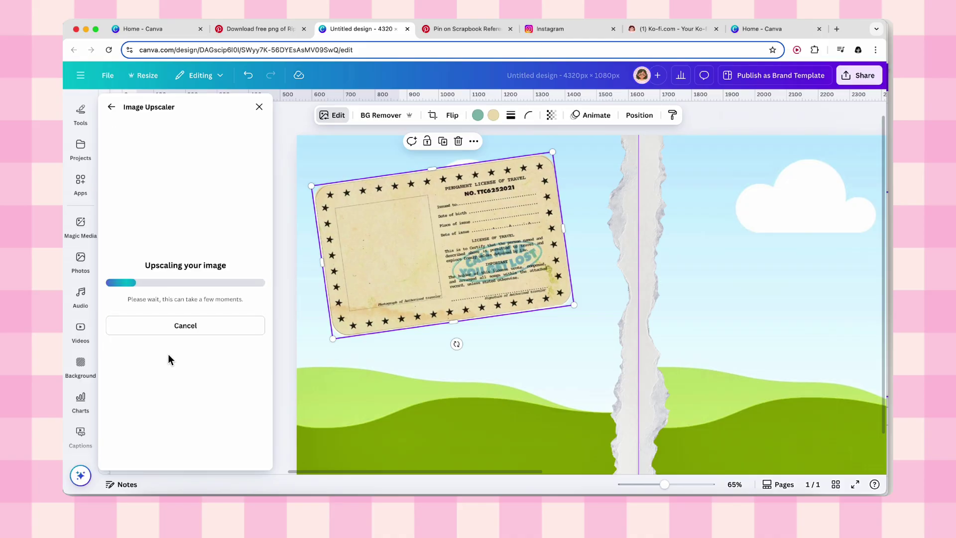
{"action": "left_click", "coordinate": [186, 322]}
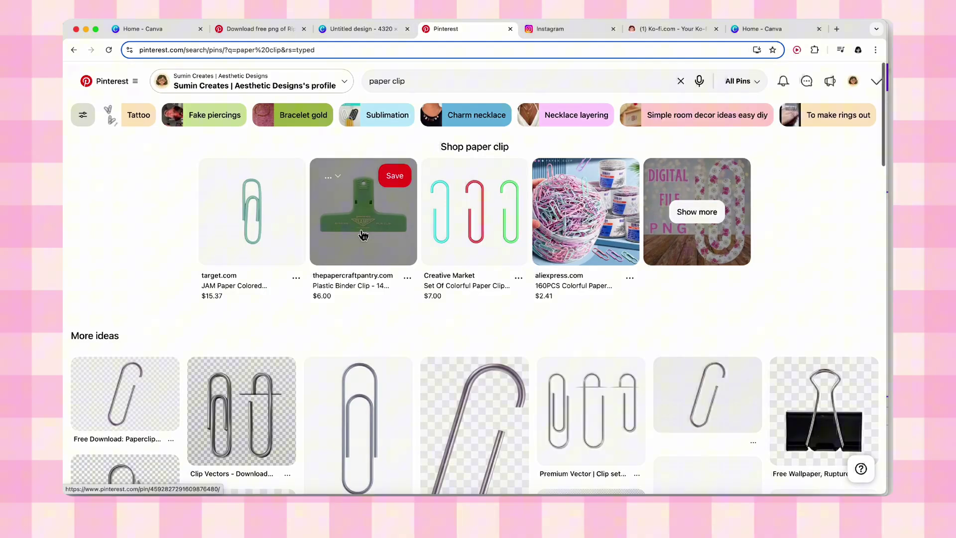
Step: Copy the green plastic binder clip image from Pinterest and paste it into the Canva design
{"action": "left_click", "coordinate": [363, 234]}
{"action": "right_click", "coordinate": [370, 262]}
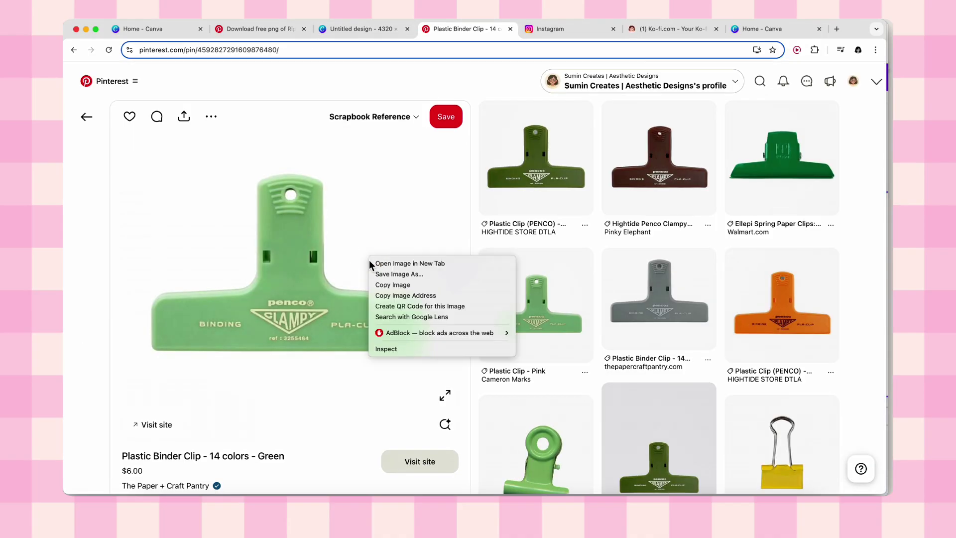
{"action": "left_click", "coordinate": [390, 285]}
{"action": "key", "text": "ctrl+shift+Tab"}
{"action": "key", "text": "ctrl+v"}
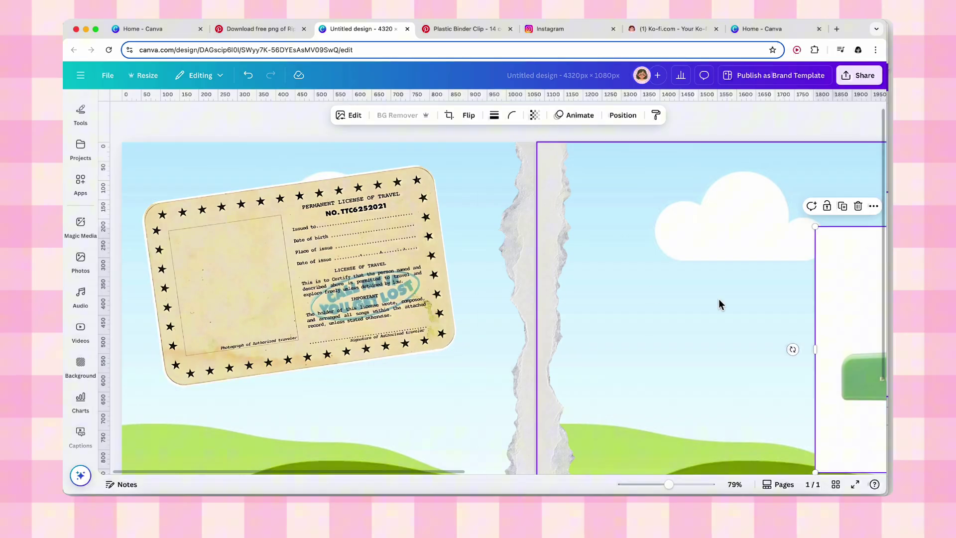
Step: Remove the binder clip's background, then crop and shrink the clip over the license card
{"action": "scroll", "coordinate": [719, 302], "scroll_direction": "down", "scroll_amount": 3}
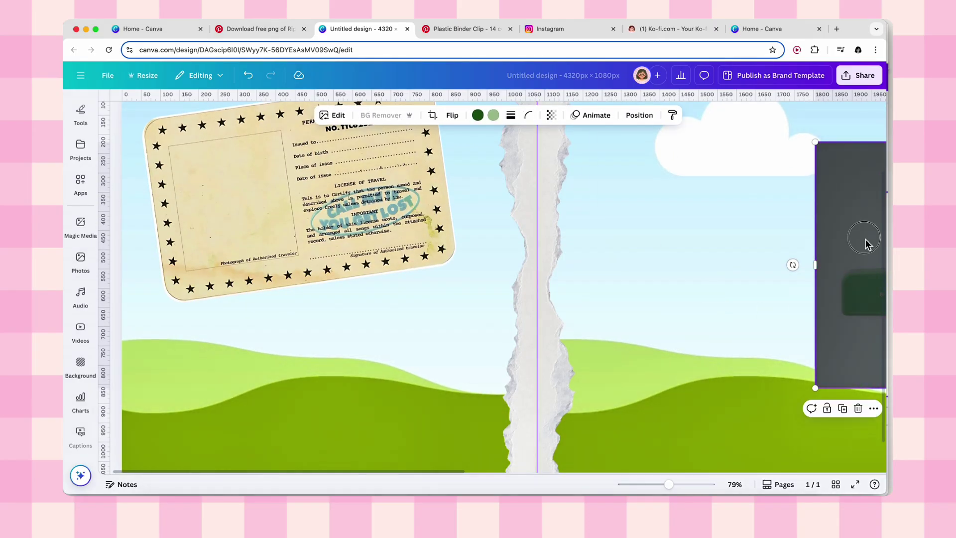
{"action": "left_click_drag", "start_coordinate": [864, 244], "coordinate": [277, 250]}
{"action": "scroll", "coordinate": [277, 252], "scroll_direction": "down", "scroll_amount": 3}
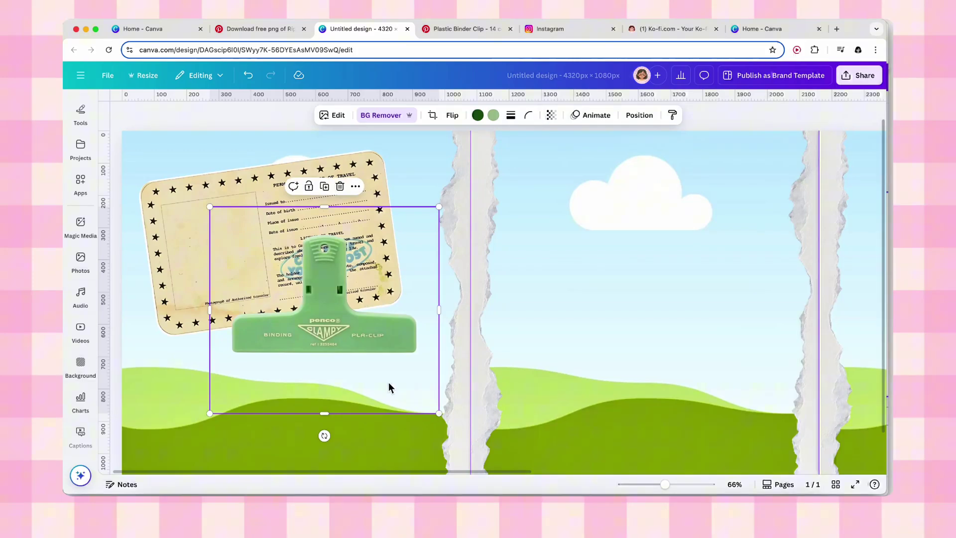
{"action": "left_click_drag", "start_coordinate": [431, 414], "coordinate": [430, 371]}
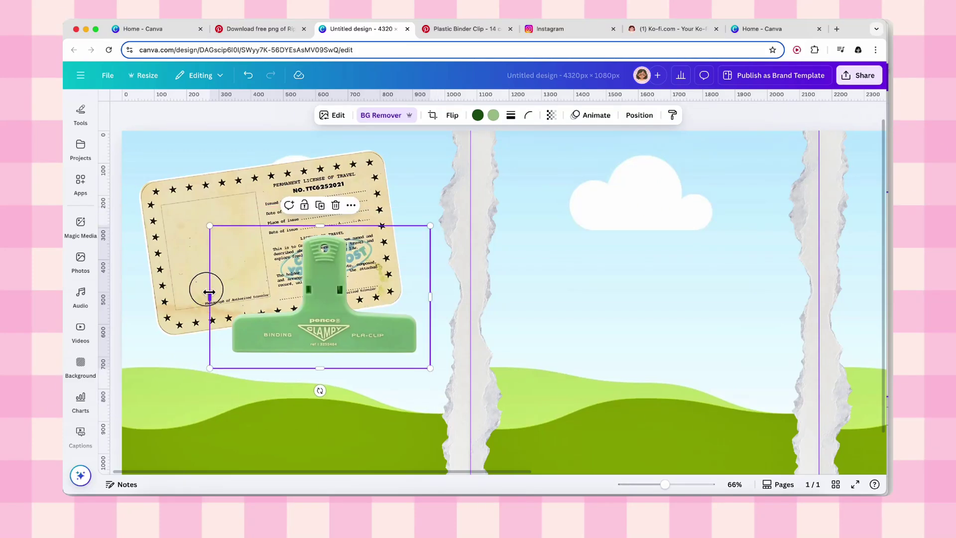
{"action": "left_click_drag", "start_coordinate": [430, 367], "coordinate": [366, 324]}
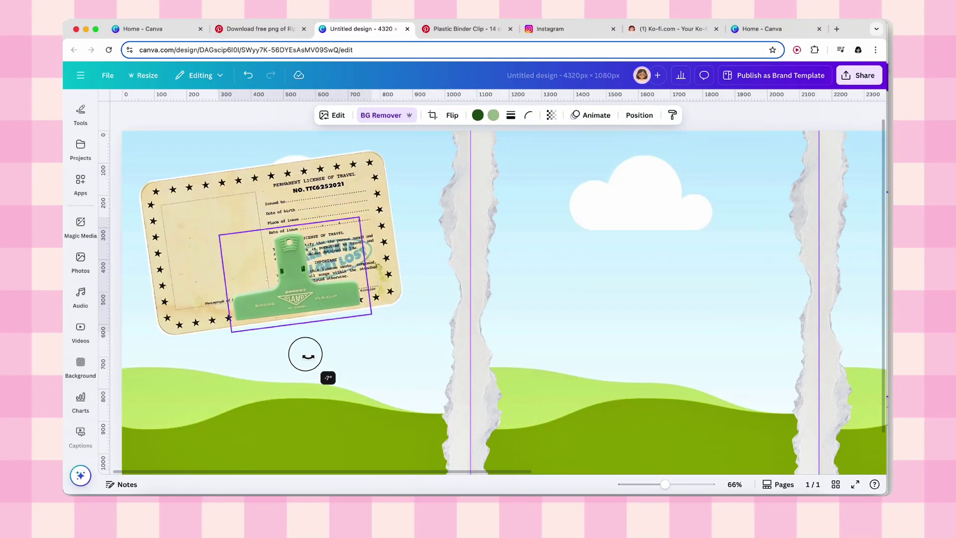
Step: Rotate the binder clip about -7° to match the card's tilt and place it on the card's upper edge
{"action": "left_click_drag", "start_coordinate": [308, 356], "coordinate": [311, 356]}
{"action": "left_click_drag", "start_coordinate": [305, 267], "coordinate": [220, 155]}
{"action": "left_click_drag", "start_coordinate": [273, 102], "coordinate": [257, 144]}
{"action": "left_click_drag", "start_coordinate": [221, 193], "coordinate": [292, 174]}
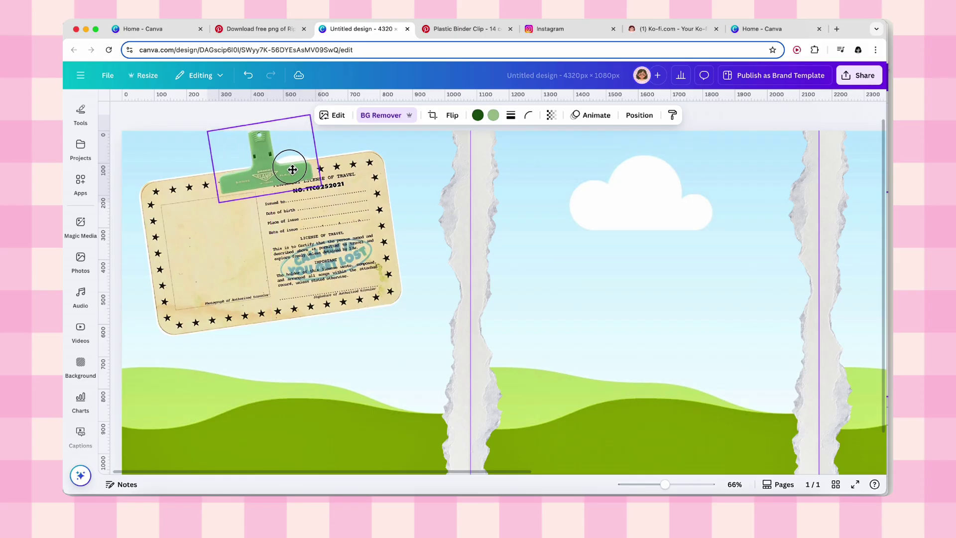
Step: Move the license card slightly lower and readjust the binder clip on its upper edge
{"action": "left_click", "coordinate": [356, 235], "text": "shift"}
{"action": "left_click_drag", "start_coordinate": [357, 235], "coordinate": [357, 260]}
{"action": "left_click", "coordinate": [533, 234]}
{"action": "left_click", "coordinate": [315, 143]}
{"action": "left_click", "coordinate": [314, 142]}
{"action": "left_click_drag", "start_coordinate": [319, 131], "coordinate": [328, 141]}
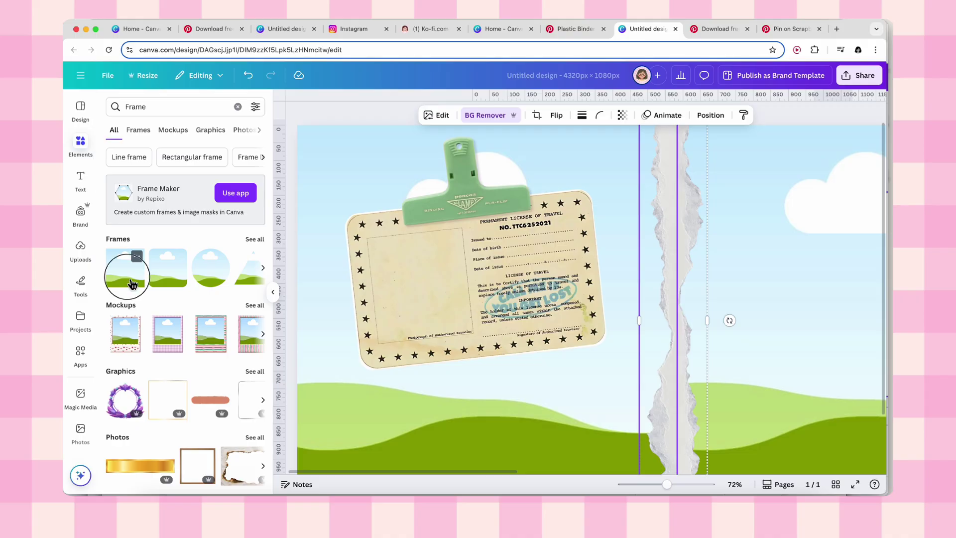
Step: Paste the copied polaroid frame image into the Canva design over the second frame and remove its background
{"action": "scroll", "coordinate": [535, 306], "scroll_direction": "right", "scroll_amount": 7}
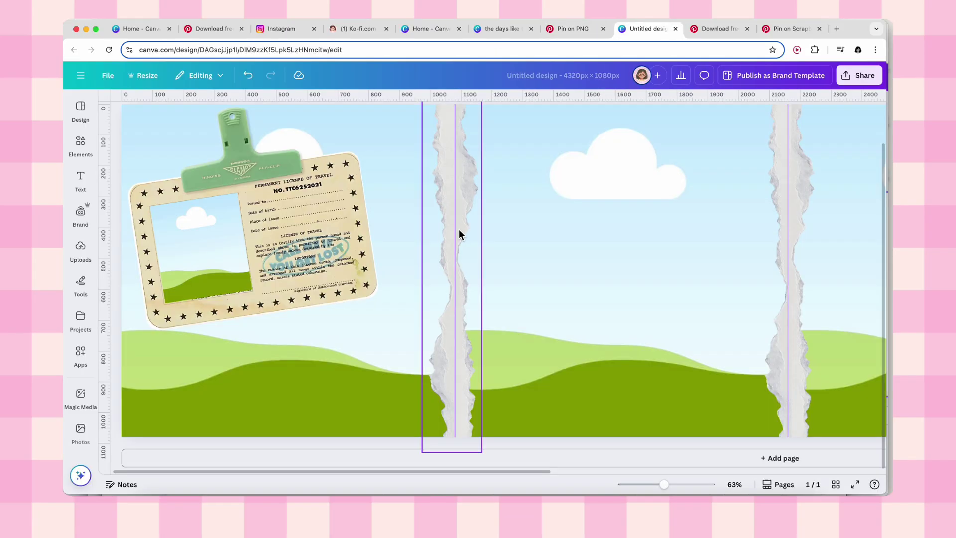
{"action": "key", "text": "cmd+v"}
{"action": "left_click_drag", "start_coordinate": [793, 250], "coordinate": [608, 238]}
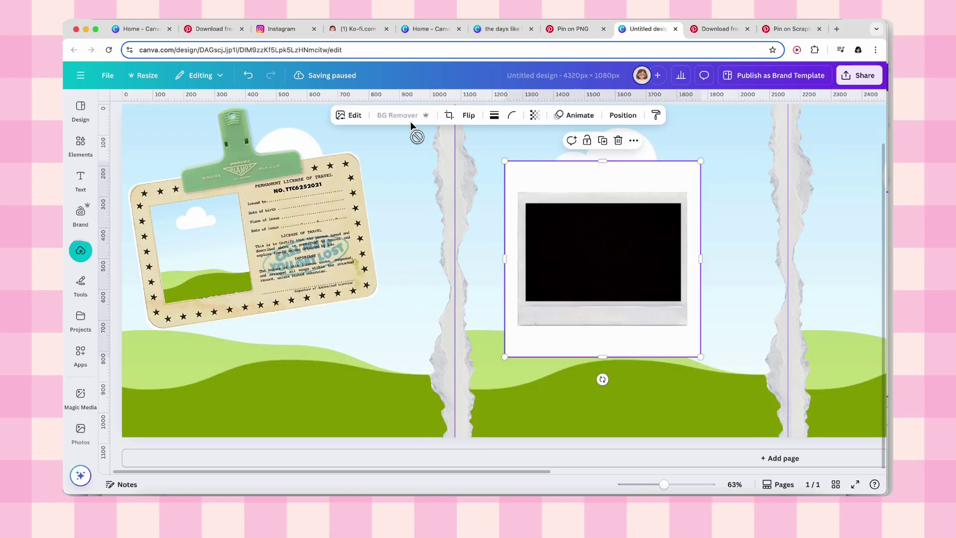
{"action": "left_click", "coordinate": [414, 124]}
Step: Crop the polaroid image, then shrink it and tilt it clockwise over the license card's lower right corner
{"action": "left_click_drag", "start_coordinate": [602, 160], "coordinate": [617, 189]}
{"action": "left_click_drag", "start_coordinate": [602, 357], "coordinate": [599, 331]}
{"action": "left_click_drag", "start_coordinate": [603, 259], "coordinate": [347, 312]}
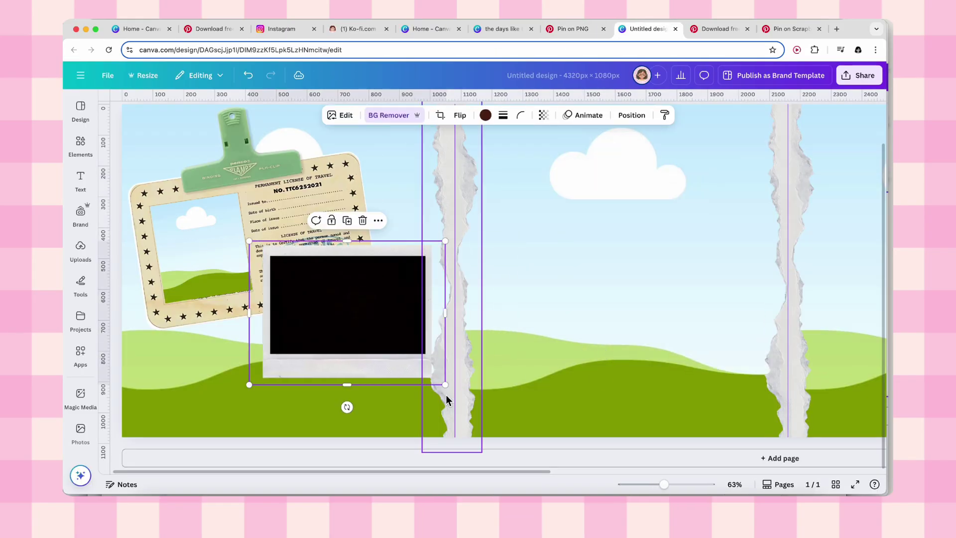
{"action": "left_click_drag", "start_coordinate": [444, 384], "coordinate": [422, 367]}
{"action": "left_click_drag", "start_coordinate": [408, 265], "coordinate": [415, 260]}
{"action": "left_click_drag", "start_coordinate": [370, 299], "coordinate": [372, 323]}
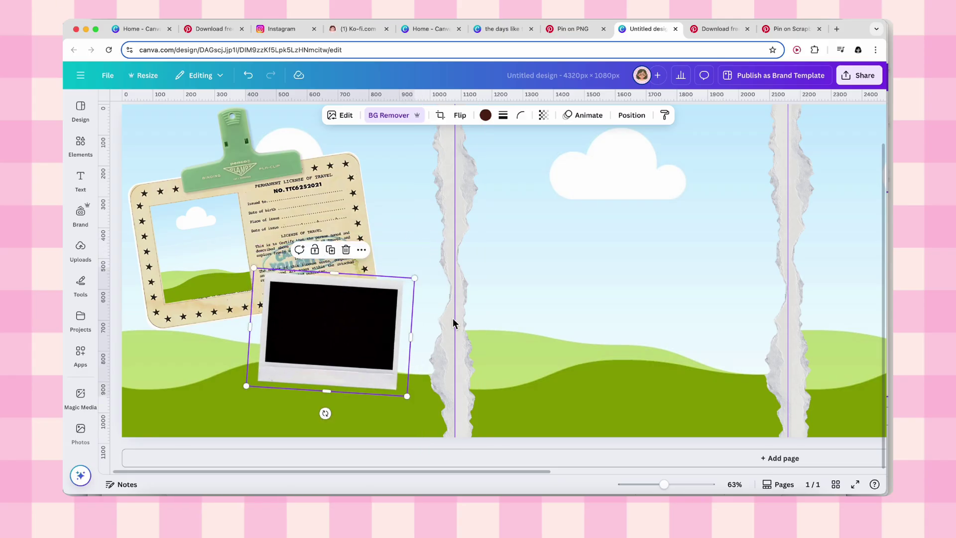
Step: Duplicate the license card's photo frame onto the polaroid, bring it forward, and rotate and resize it to cover the black window
{"action": "left_click_drag", "start_coordinate": [211, 237], "coordinate": [315, 315], "text": "alt"}
{"action": "key", "text": "super+]"}
{"action": "left_click_drag", "start_coordinate": [315, 395], "coordinate": [302, 397]}
{"action": "scroll", "coordinate": [301, 399], "scroll_direction": "up", "scroll_amount": 5}
{"action": "left_click_drag", "start_coordinate": [303, 274], "coordinate": [318, 282]}
{"action": "left_click_drag", "start_coordinate": [313, 372], "coordinate": [315, 345]}
{"action": "left_click_drag", "start_coordinate": [396, 274], "coordinate": [464, 278]}
{"action": "left_click_drag", "start_coordinate": [358, 205], "coordinate": [377, 209]}
{"action": "left_click", "coordinate": [660, 254]}
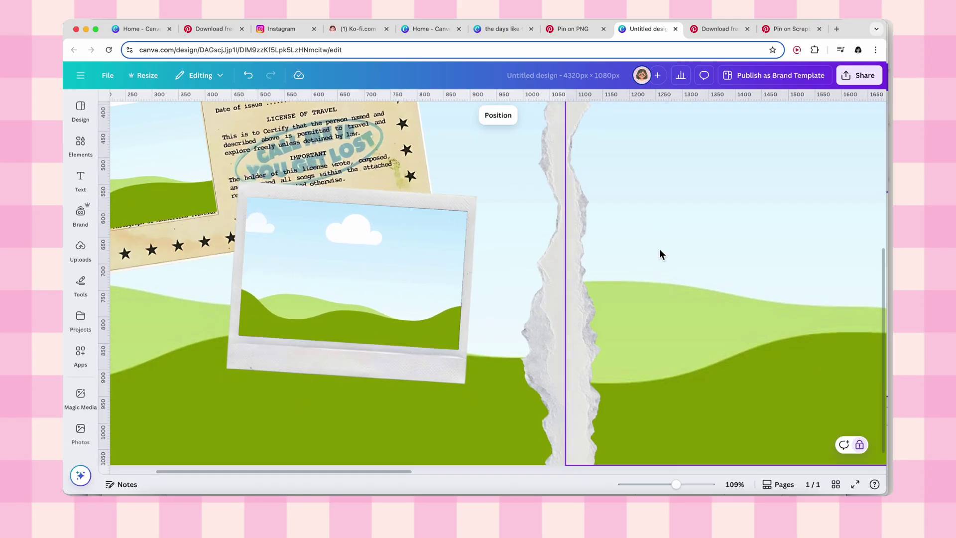
Step: Copy the narrow vertical film strip image from the Pinterest board and paste it into the Canva design over the second frame
{"action": "left_click", "coordinate": [249, 258]}
{"action": "key", "text": "ctrl+shift+Tab"}
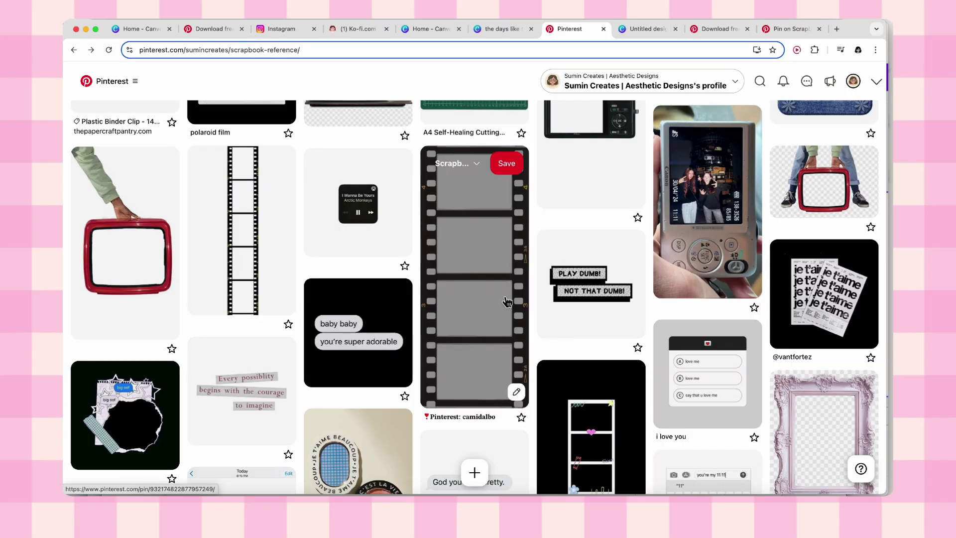
{"action": "left_click", "coordinate": [264, 271]}
{"action": "right_click", "coordinate": [364, 247]}
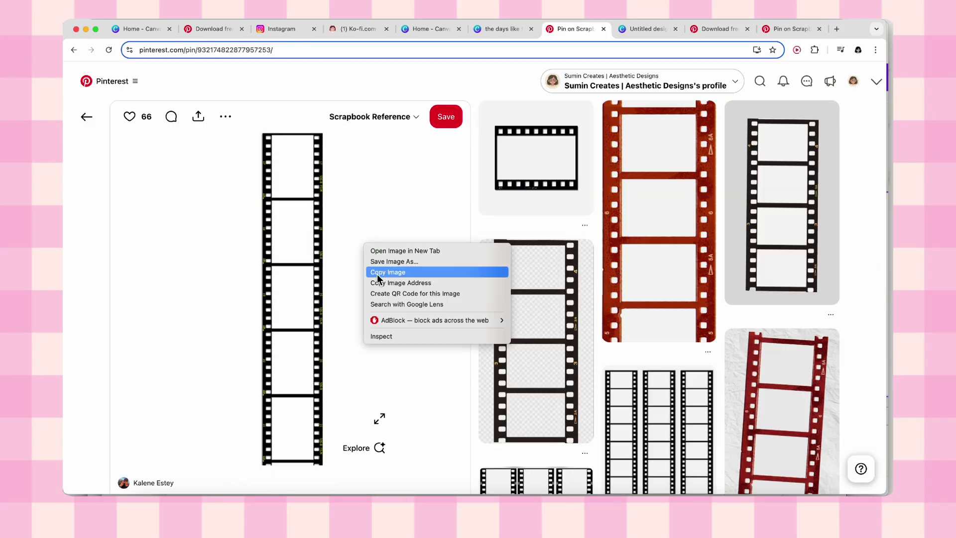
{"action": "left_click", "coordinate": [388, 272]}
{"action": "left_click", "coordinate": [634, 31]}
{"action": "key", "text": "cmd+v"}
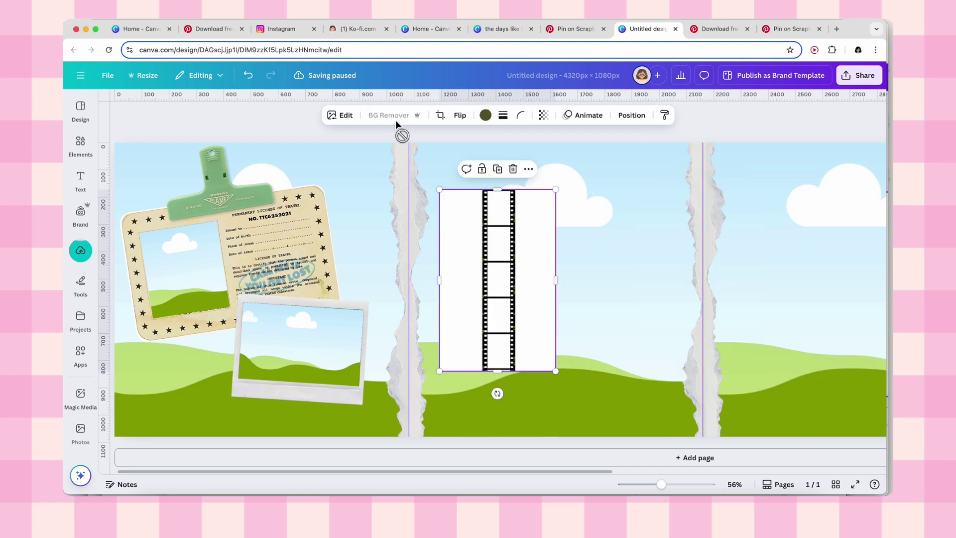
Step: Remove the film strip's background, tilt it clockwise, enlarge it to the page height and place it beside the first ripped paper divider
{"action": "left_click", "coordinate": [390, 115]}
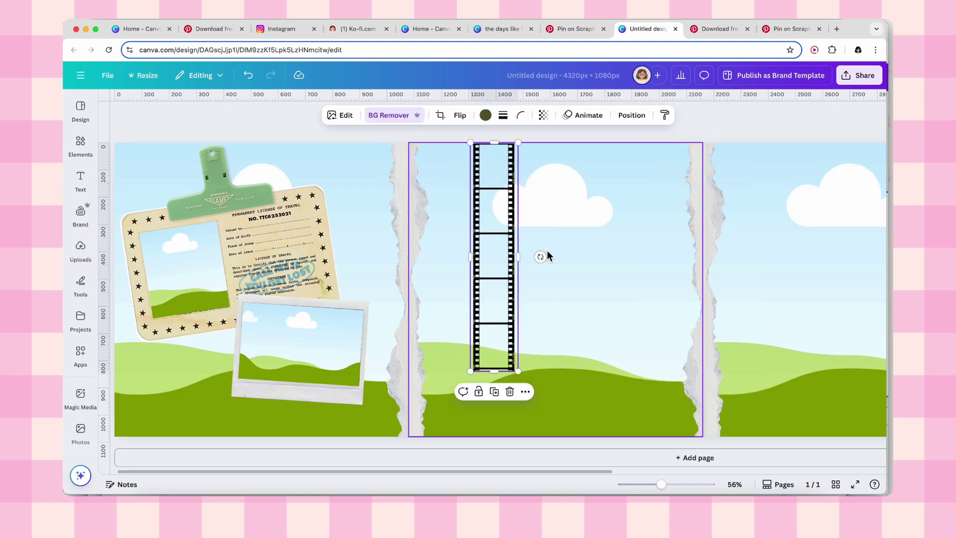
{"action": "mouse_move", "coordinate": [541, 258]}
{"action": "left_mouse_down"}
{"action": "mouse_move", "coordinate": [536, 273]}
{"action": "mouse_move", "coordinate": [532, 264]}
{"action": "left_mouse_up"}
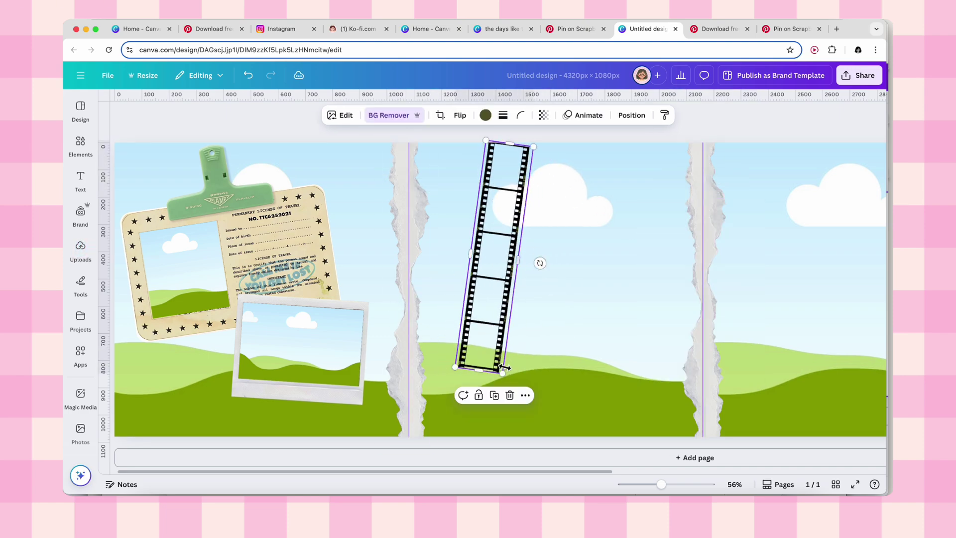
{"action": "left_click_drag", "start_coordinate": [503, 373], "coordinate": [507, 441]}
{"action": "left_click_drag", "start_coordinate": [490, 393], "coordinate": [433, 359]}
Step: Duplicate the polaroid's photo frame into each film strip window, rotating and resizing it to match the strip's tilt
{"action": "left_click", "coordinate": [299, 354]}
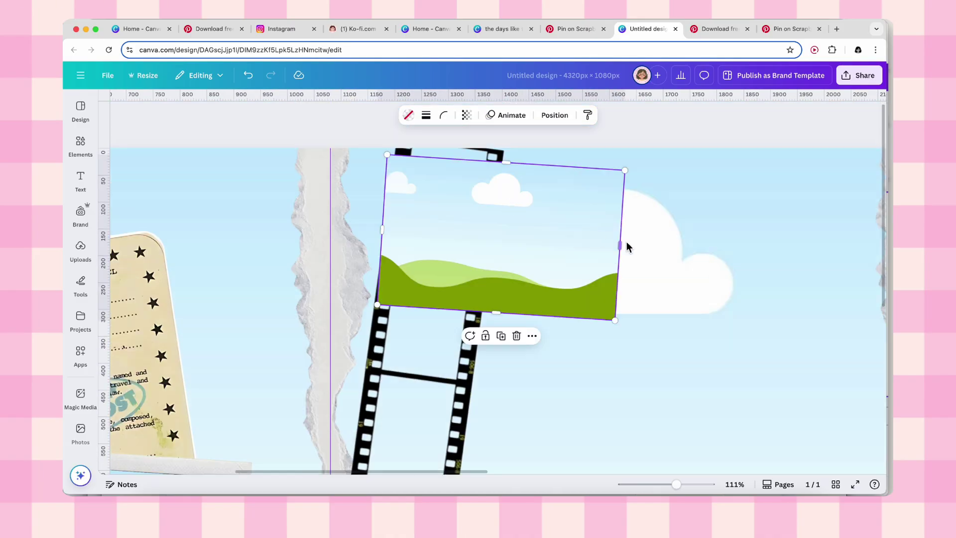
{"action": "left_click_drag", "start_coordinate": [622, 246], "coordinate": [486, 239]}
{"action": "left_click_drag", "start_coordinate": [429, 331], "coordinate": [418, 333]}
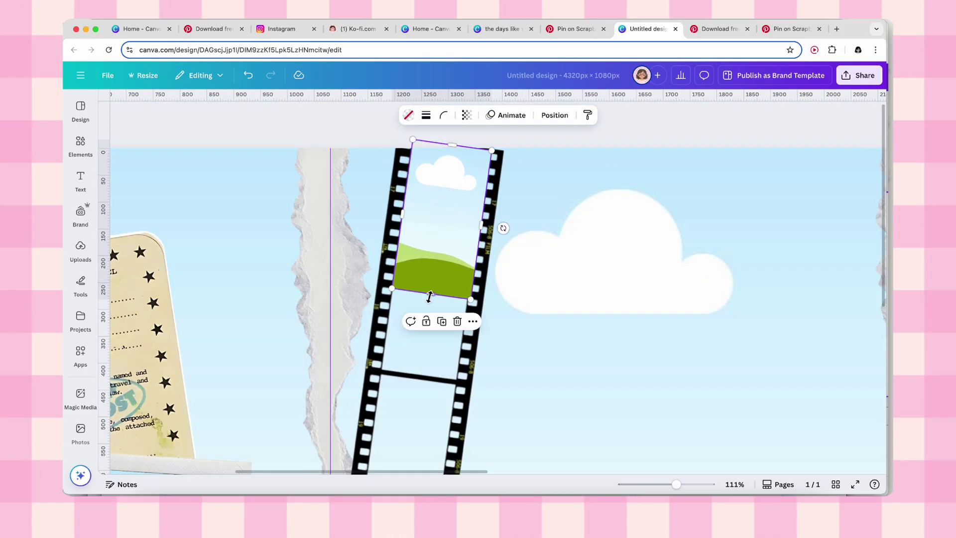
{"action": "left_click_drag", "start_coordinate": [429, 297], "coordinate": [435, 262]}
{"action": "left_click_drag", "start_coordinate": [428, 207], "coordinate": [412, 324]}
{"action": "scroll", "coordinate": [441, 324], "scroll_direction": "down", "scroll_amount": 4}
{"action": "left_click_drag", "start_coordinate": [411, 138], "coordinate": [381, 377]}
{"action": "scroll", "coordinate": [381, 377], "scroll_direction": "down", "scroll_amount": 3}
{"action": "left_click_drag", "start_coordinate": [382, 298], "coordinate": [368, 411]}
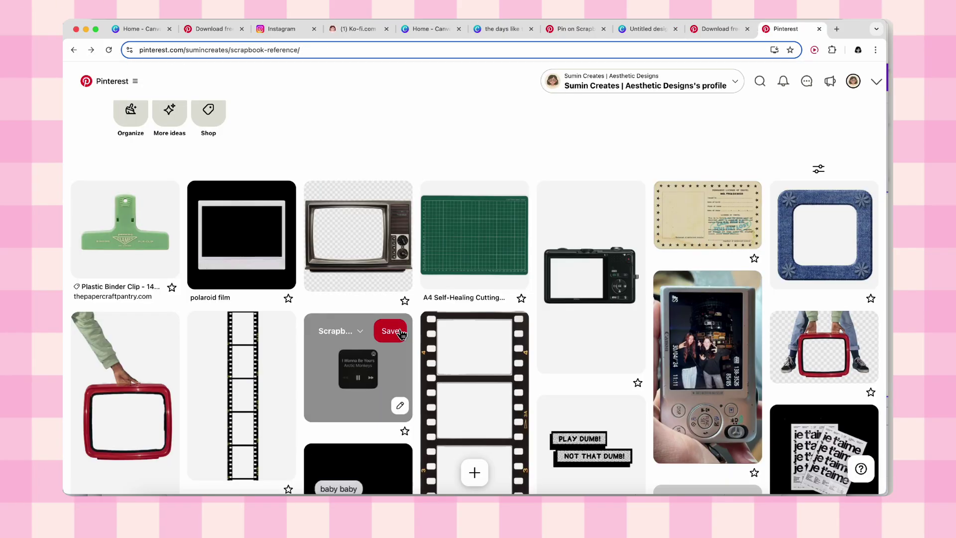
Step: Bring the black digital camera from Pinterest into the second panel without its background, enlarge it and cover its screen with a photo frame
{"action": "left_click", "coordinate": [590, 302]}
{"action": "right_click", "coordinate": [345, 277]}
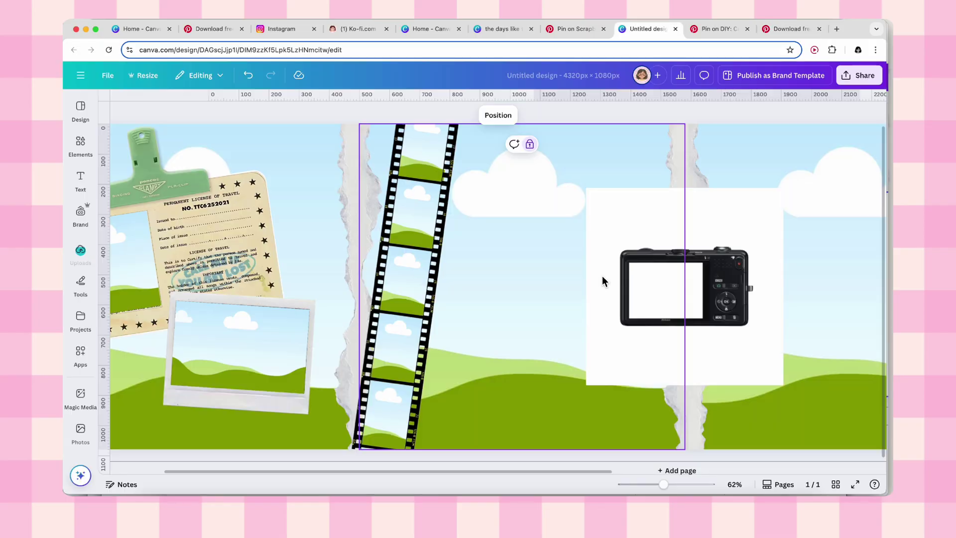
{"action": "left_click", "coordinate": [380, 115]}
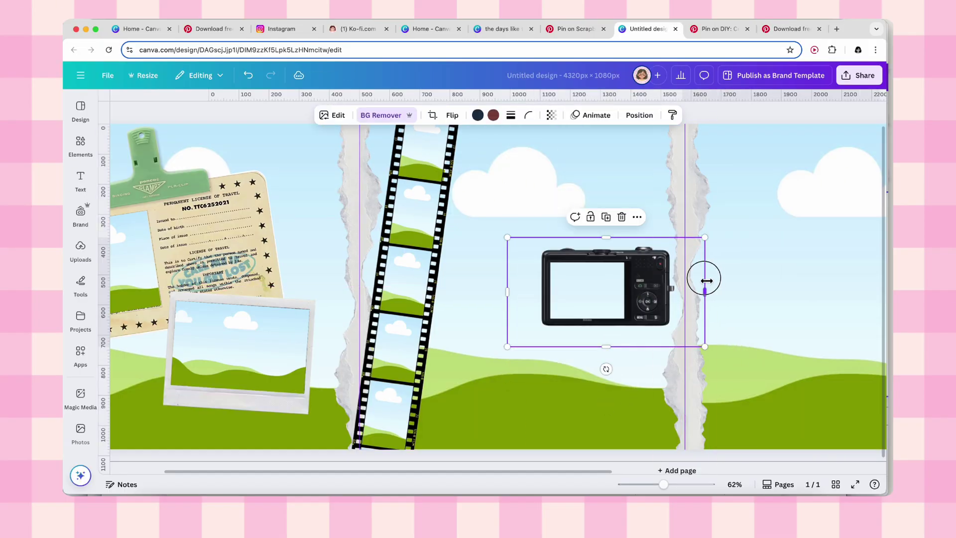
{"action": "left_click_drag", "start_coordinate": [526, 346], "coordinate": [471, 393]}
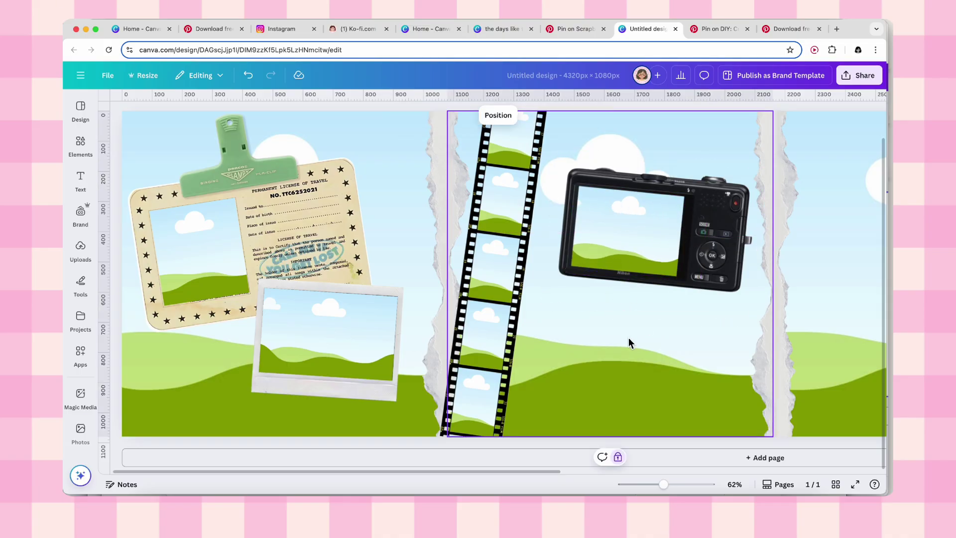
{"action": "left_click", "coordinate": [628, 338]}
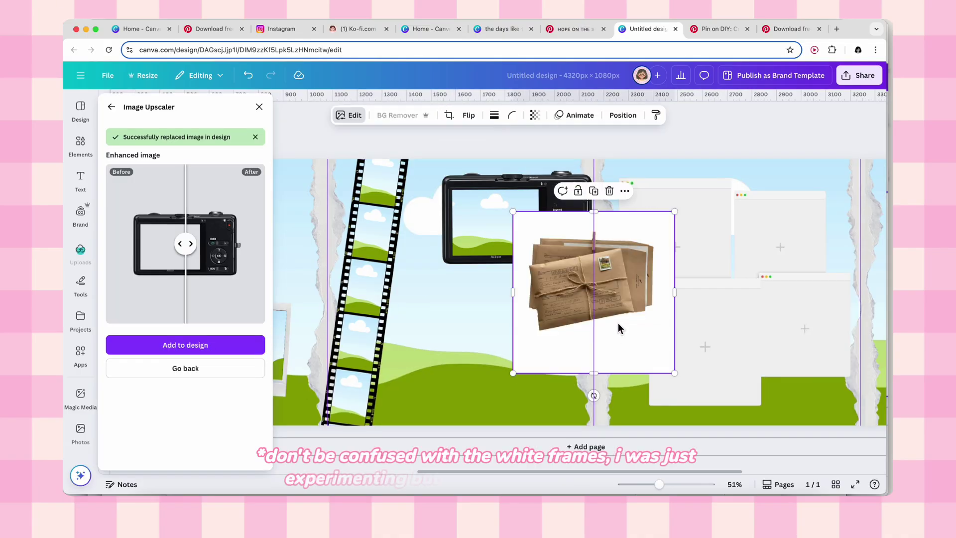
Step: Shrink and tilt the brown envelope bundle with its background removed, and place it over the camera's lower left corner
{"action": "left_click_drag", "start_coordinate": [618, 322], "coordinate": [465, 290]}
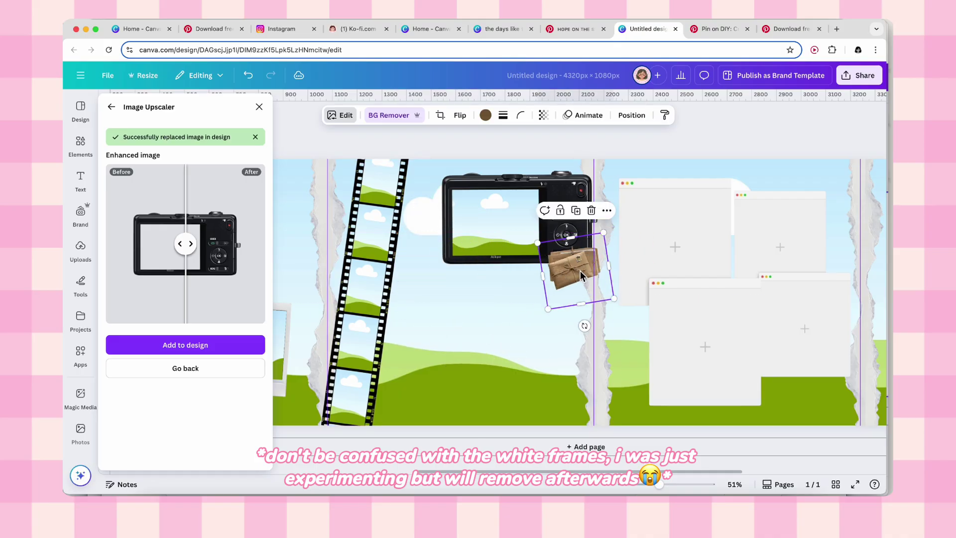
{"action": "left_click_drag", "start_coordinate": [593, 265], "coordinate": [465, 264]}
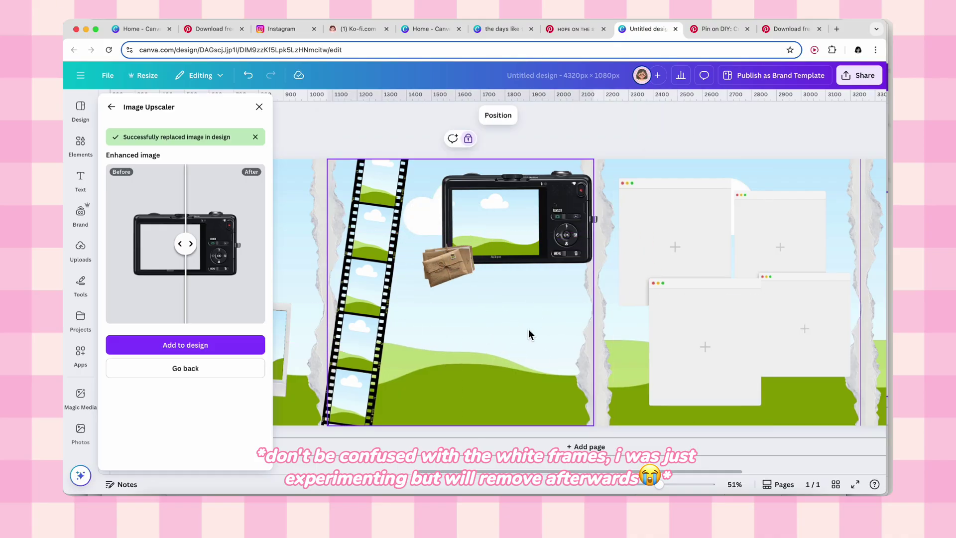
Step: Crop the "I took this on top of the world" polaroid and place it below the camera in the second panel
{"action": "scroll", "coordinate": [529, 333], "scroll_direction": "up", "scroll_amount": 5}
{"action": "scroll", "coordinate": [530, 333], "scroll_direction": "down", "scroll_amount": 5}
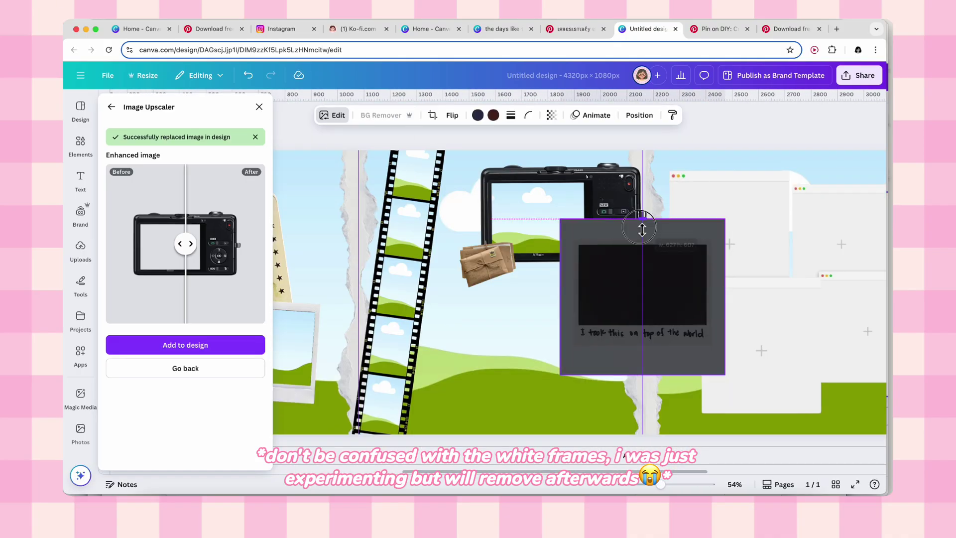
{"action": "left_click_drag", "start_coordinate": [642, 228], "coordinate": [641, 237]}
{"action": "left_click_drag", "start_coordinate": [646, 401], "coordinate": [646, 376]}
{"action": "scroll", "coordinate": [726, 373], "scroll_direction": "up", "scroll_amount": 5}
{"action": "left_click_drag", "start_coordinate": [545, 416], "coordinate": [546, 400]}
{"action": "left_click", "coordinate": [324, 358]}
{"action": "scroll", "coordinate": [697, 310], "scroll_direction": "down", "scroll_amount": 5}
{"action": "left_click_drag", "start_coordinate": [664, 289], "coordinate": [494, 348]}
Step: Paste the "I can't stop remembering..." polaroid from Pinterest, remove its background, crop it and position it beside the other polaroid
{"action": "left_click", "coordinate": [575, 29]}
{"action": "left_click", "coordinate": [646, 32]}
{"action": "key", "text": "super+v"}
{"action": "left_click", "coordinate": [397, 115]}
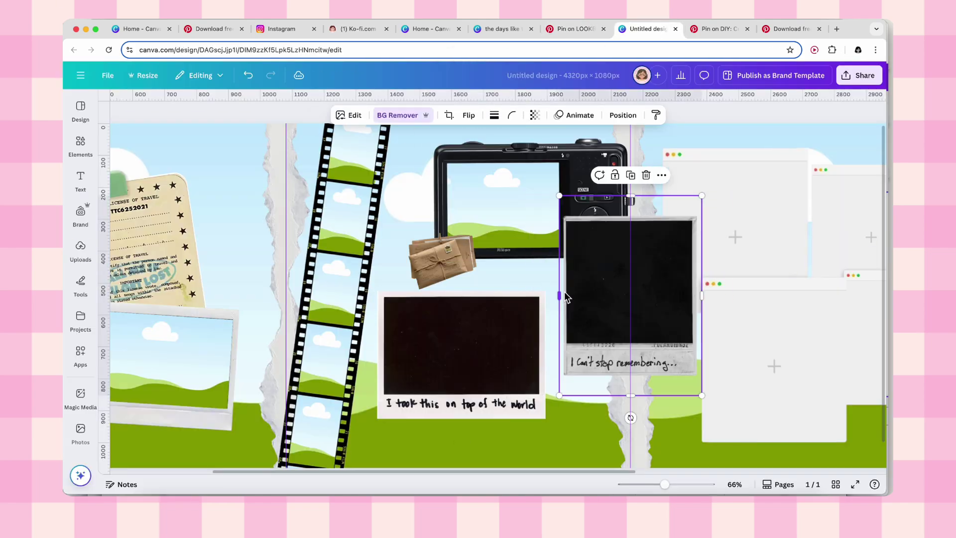
{"action": "left_click_drag", "start_coordinate": [559, 296], "coordinate": [564, 296]}
{"action": "left_click_drag", "start_coordinate": [630, 196], "coordinate": [630, 217]}
{"action": "left_click_drag", "start_coordinate": [630, 395], "coordinate": [630, 374]}
{"action": "left_click_drag", "start_coordinate": [630, 279], "coordinate": [573, 331]}
{"action": "scroll", "coordinate": [629, 297], "scroll_direction": "left", "scroll_amount": 2}
{"action": "left_click_drag", "start_coordinate": [697, 264], "coordinate": [685, 269]}
Step: Copy a third handwritten polaroid from Pinterest, paste it in, shrink it and tilt it over the gap between the other two
{"action": "left_click", "coordinate": [575, 29]}
{"action": "scroll", "coordinate": [370, 278], "scroll_direction": "down", "scroll_amount": 15}
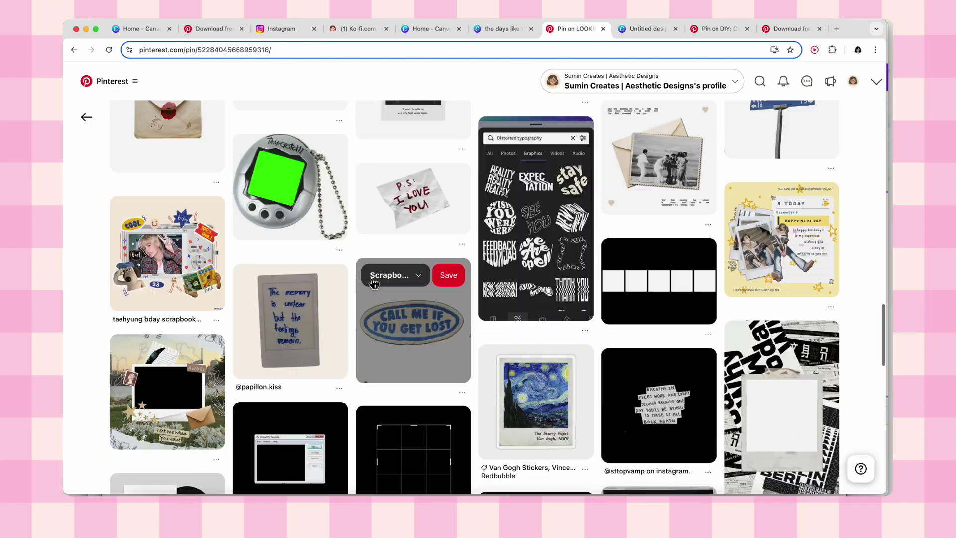
{"action": "scroll", "coordinate": [375, 284], "scroll_direction": "down", "scroll_amount": 10}
{"action": "left_click", "coordinate": [413, 279]}
{"action": "left_click", "coordinate": [646, 29]}
{"action": "key", "text": "super+v"}
{"action": "left_click_drag", "start_coordinate": [755, 156], "coordinate": [689, 236]}
{"action": "left_click_drag", "start_coordinate": [648, 298], "coordinate": [548, 347]}
{"action": "left_click_drag", "start_coordinate": [522, 423], "coordinate": [519, 422]}
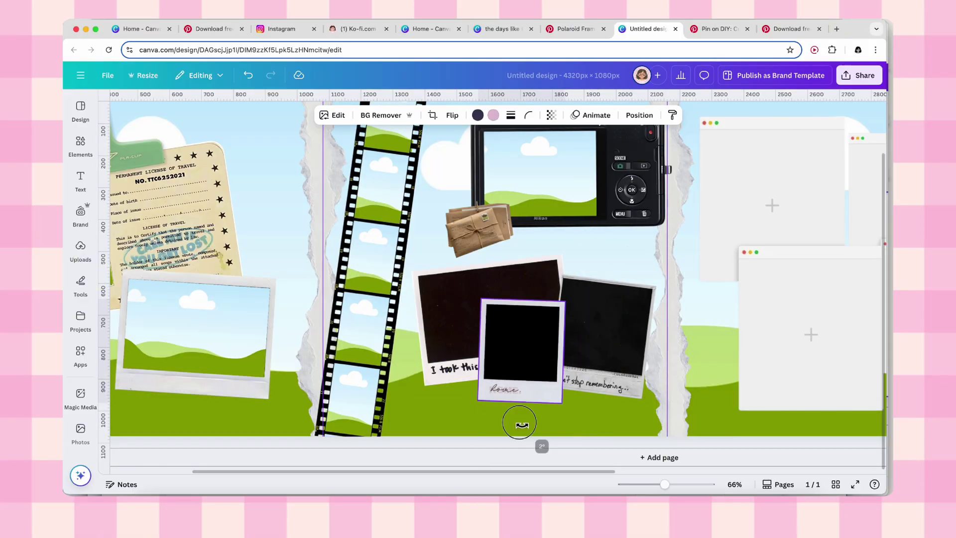
Step: Paste photo frames over the second panel's polaroid windows and fit them to each polaroid's angle
{"action": "left_click", "coordinate": [605, 338], "text": "shift"}
{"action": "left_click", "coordinate": [448, 324], "text": "shift"}
{"action": "left_click_drag", "start_coordinate": [625, 290], "coordinate": [636, 285]}
{"action": "key", "text": "super+v"}
{"action": "left_click_drag", "start_coordinate": [428, 319], "coordinate": [395, 299]}
Step: Copy the VOGUE style magazine cover from Pinterest, paste it into the third panel, remove its background and enlarge it
{"action": "scroll", "coordinate": [423, 323], "scroll_direction": "up", "scroll_amount": 5}
{"action": "scroll", "coordinate": [625, 162], "scroll_direction": "down", "scroll_amount": 4}
{"action": "left_click", "coordinate": [749, 209]}
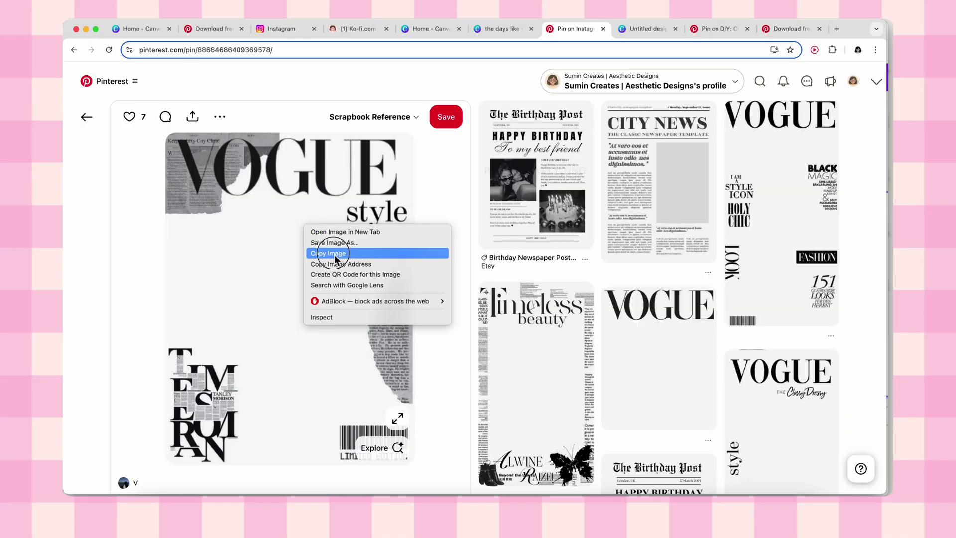
{"action": "left_click", "coordinate": [336, 258]}
{"action": "left_click", "coordinate": [646, 31]}
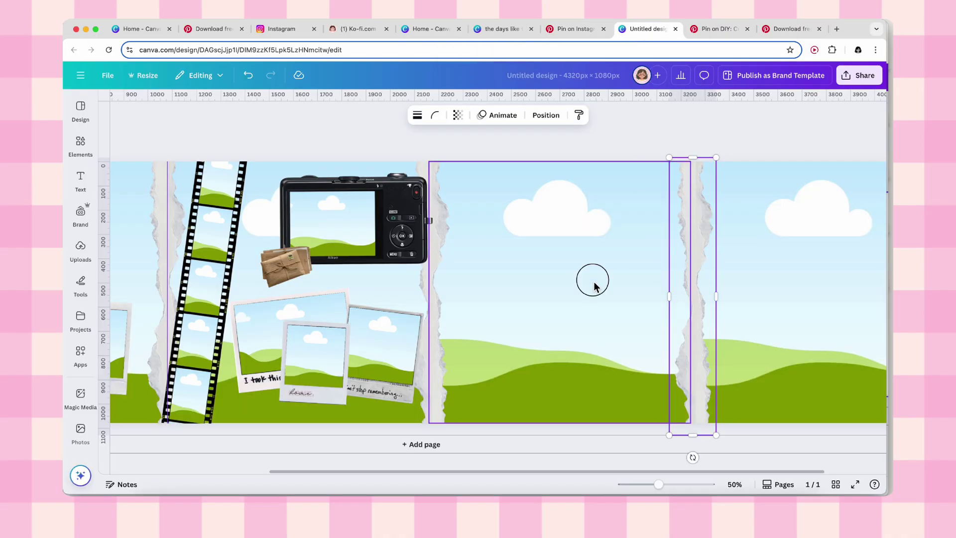
{"action": "key", "text": "super+v"}
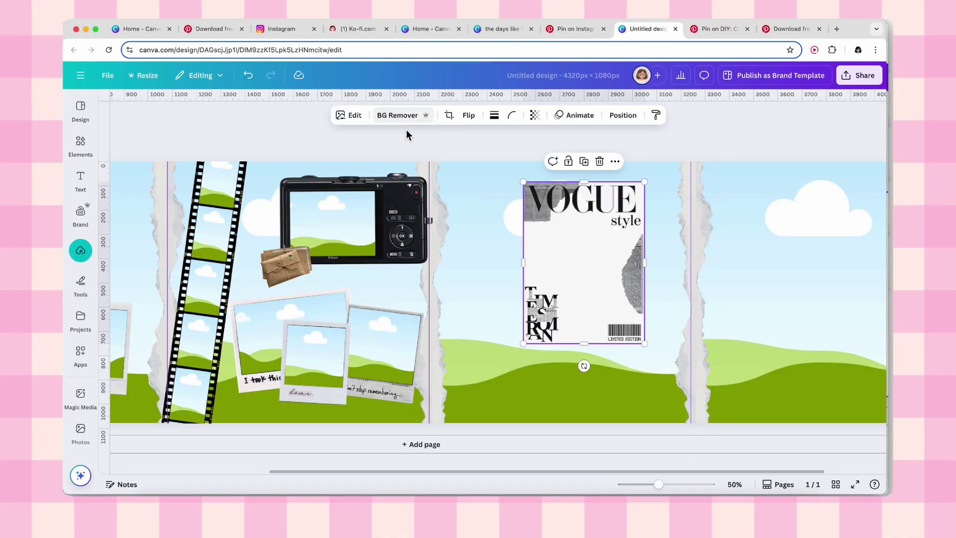
{"action": "left_click", "coordinate": [387, 117]}
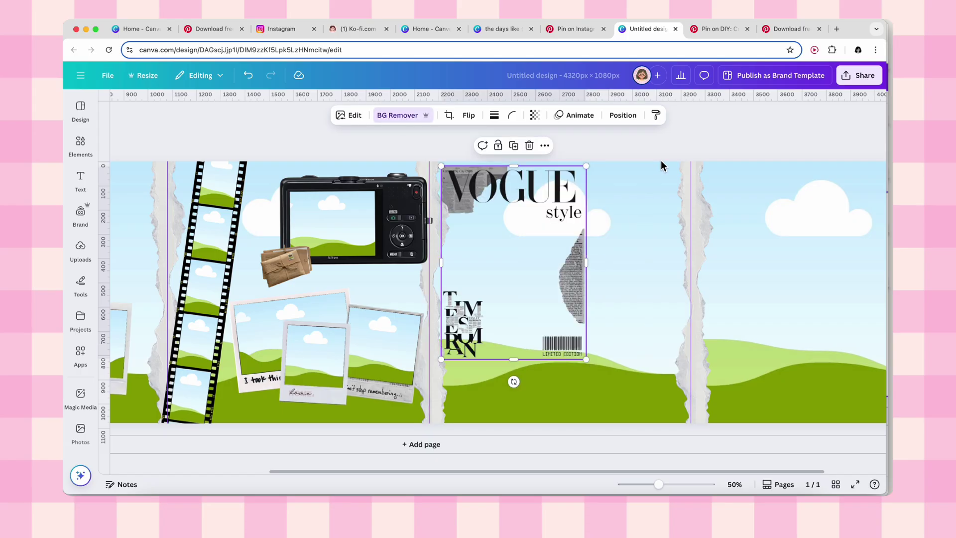
{"action": "left_click", "coordinate": [662, 150]}
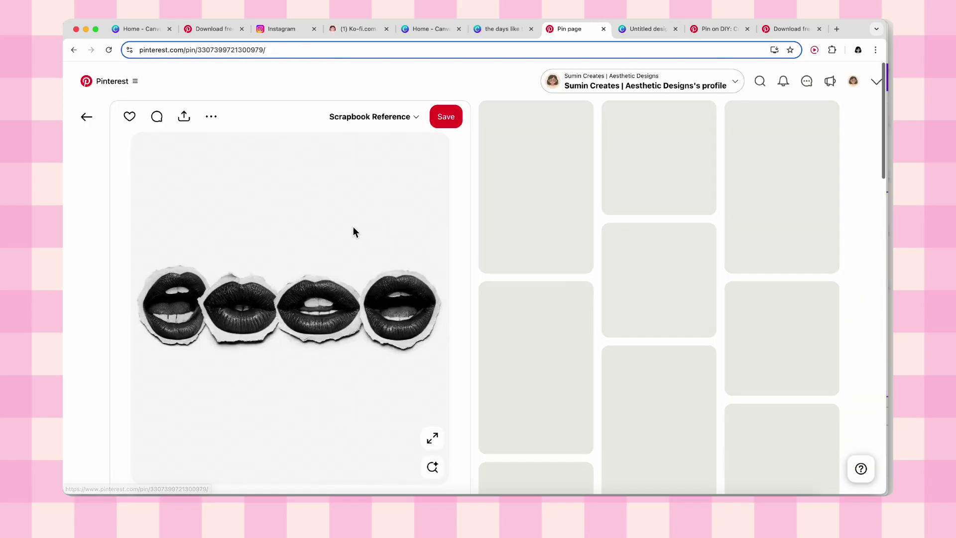
Step: Copy the row of black-and-white lips from Pinterest, paste it without background, shrink it and place it below the VOGUE cover's barcode
{"action": "right_click", "coordinate": [350, 219]}
{"action": "left_click", "coordinate": [381, 251]}
{"action": "left_click", "coordinate": [646, 29]}
{"action": "key", "text": "super+v"}
{"action": "left_click", "coordinate": [398, 116]}
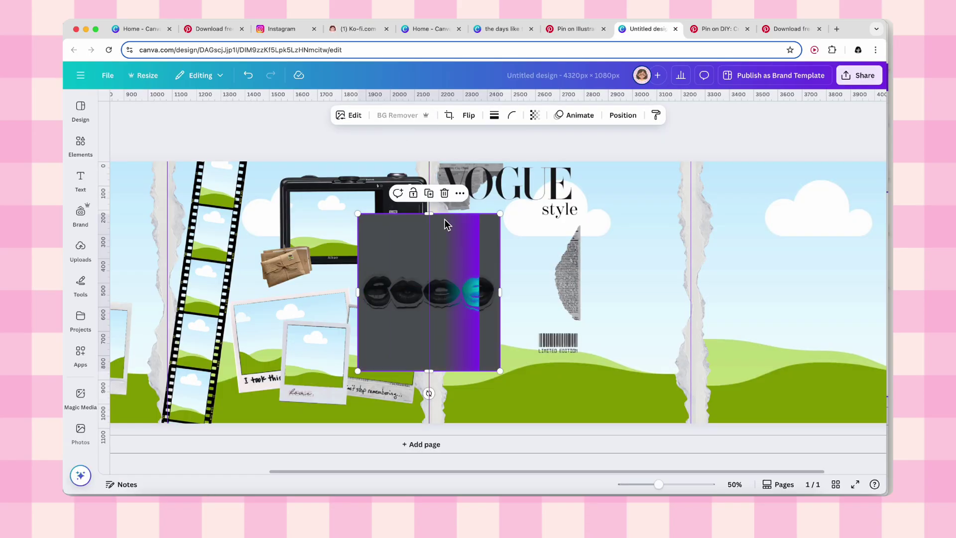
{"action": "left_click_drag", "start_coordinate": [437, 310], "coordinate": [564, 380]}
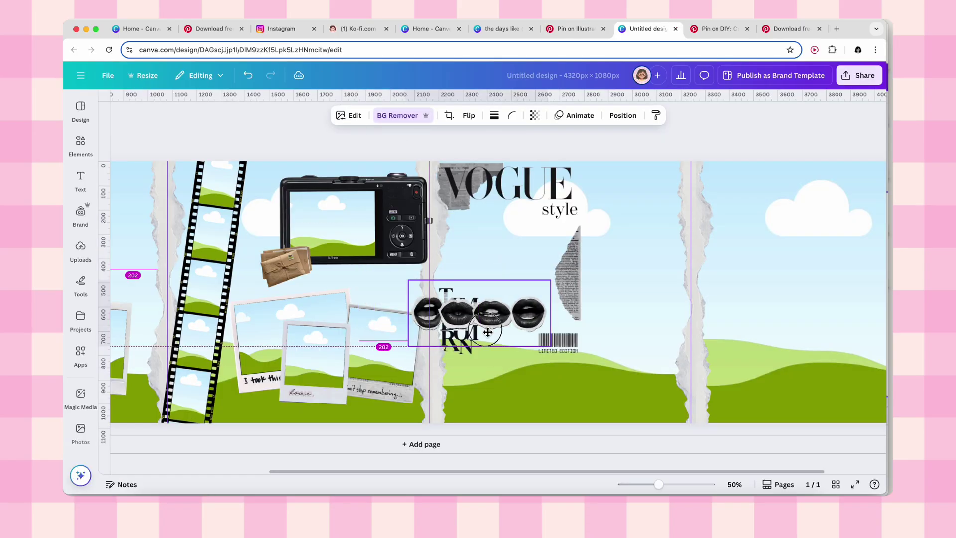
{"action": "left_click_drag", "start_coordinate": [627, 328], "coordinate": [599, 343]}
{"action": "left_click_drag", "start_coordinate": [565, 381], "coordinate": [533, 377]}
Step: Copy the message reaction photo template from Pinterest, remove its background and fit it into the third panel's lower right corner
{"action": "right_click", "coordinate": [299, 210]}
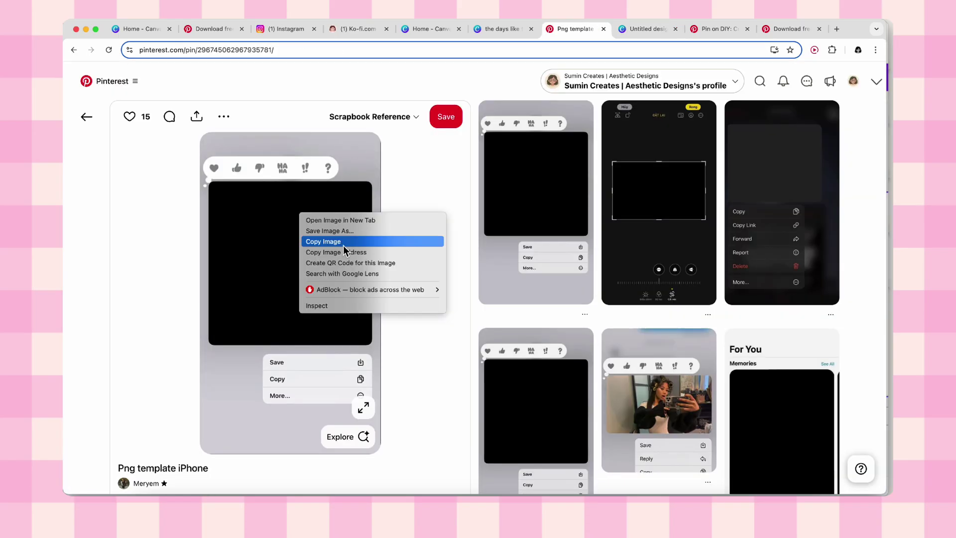
{"action": "left_click", "coordinate": [344, 241]}
{"action": "left_click", "coordinate": [646, 29]}
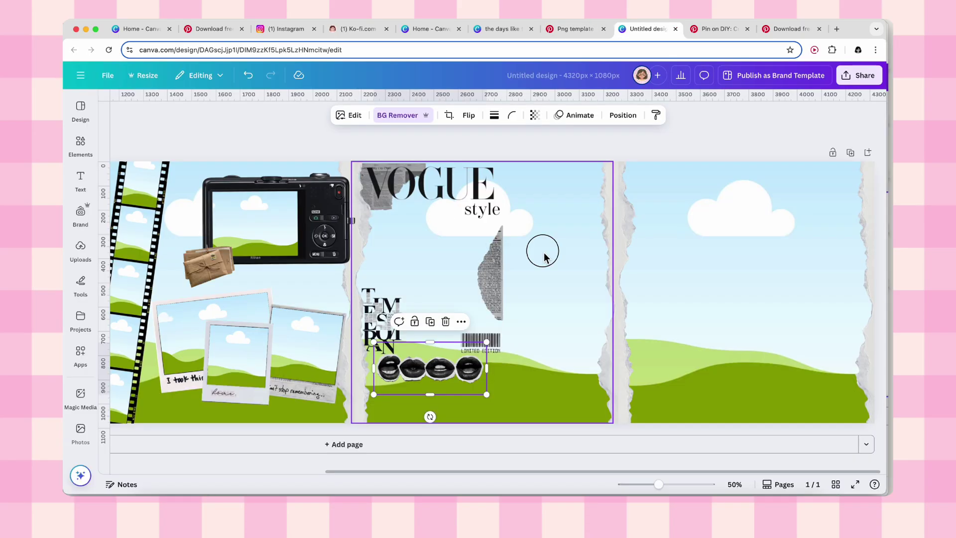
{"action": "key", "text": "super+v"}
{"action": "left_click", "coordinate": [400, 116]}
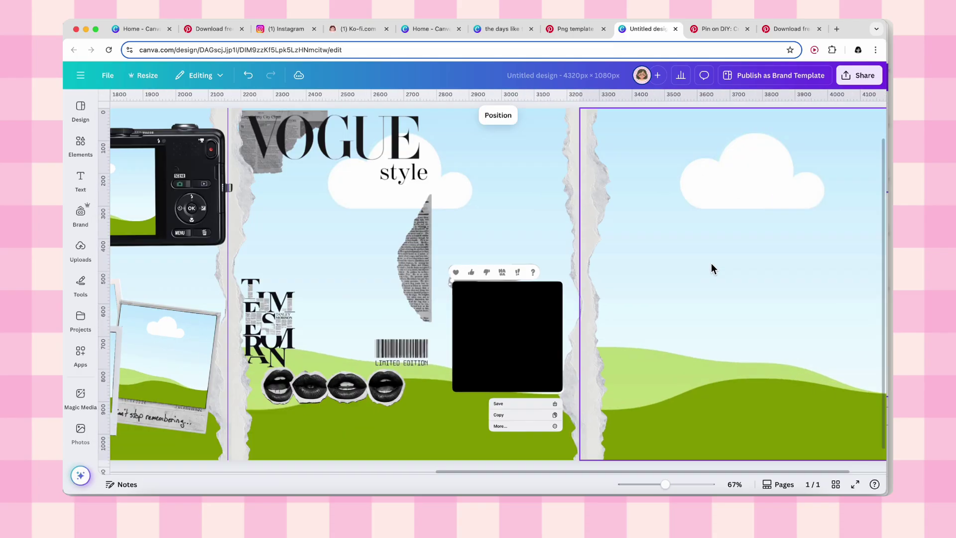
{"action": "left_click_drag", "start_coordinate": [565, 382], "coordinate": [558, 385]}
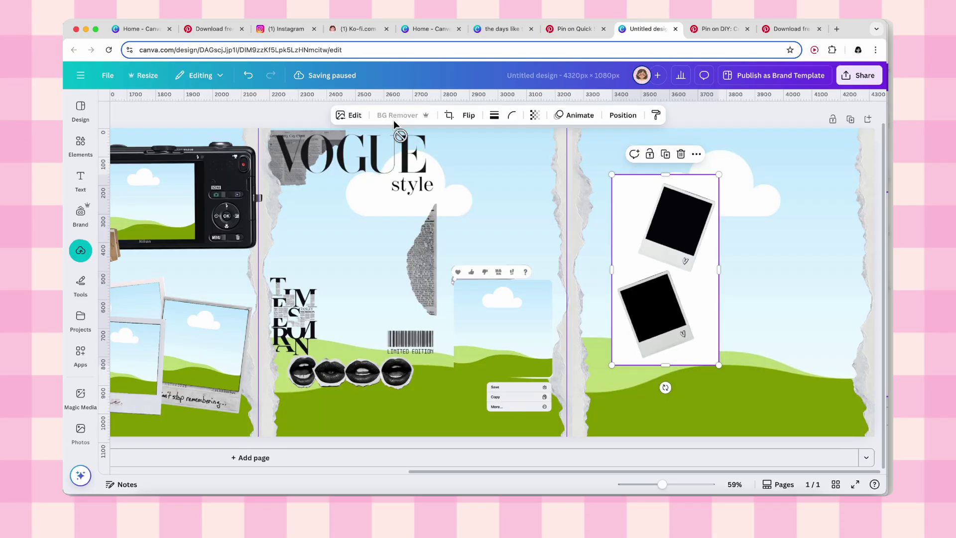
Step: Position the pair of heart polaroids on the left side of the fourth panel
{"action": "left_click_drag", "start_coordinate": [666, 286], "coordinate": [650, 286]}
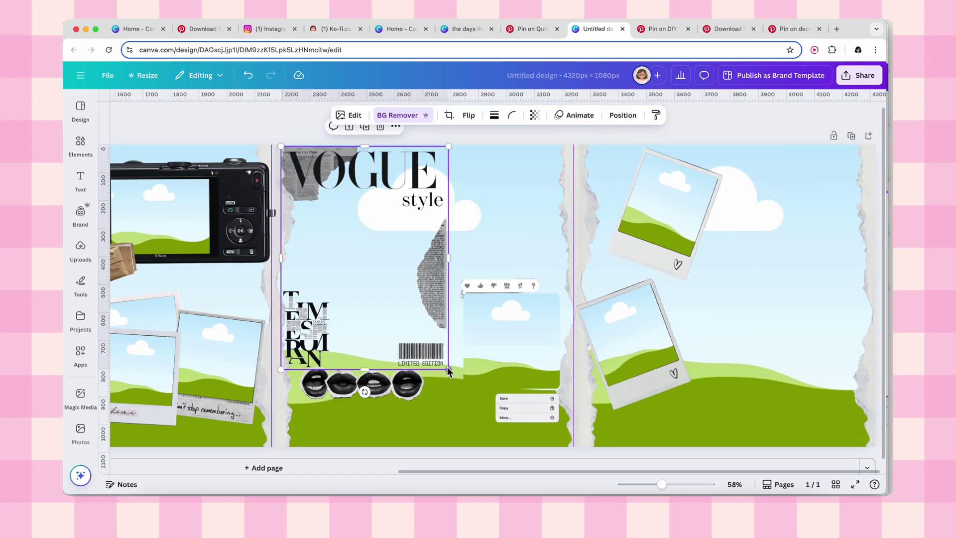
Step: Move the lips row to the foot of the VOGUE cover and enlarge a photo frame to fill the cover area
{"action": "left_click_drag", "start_coordinate": [361, 383], "coordinate": [393, 426]}
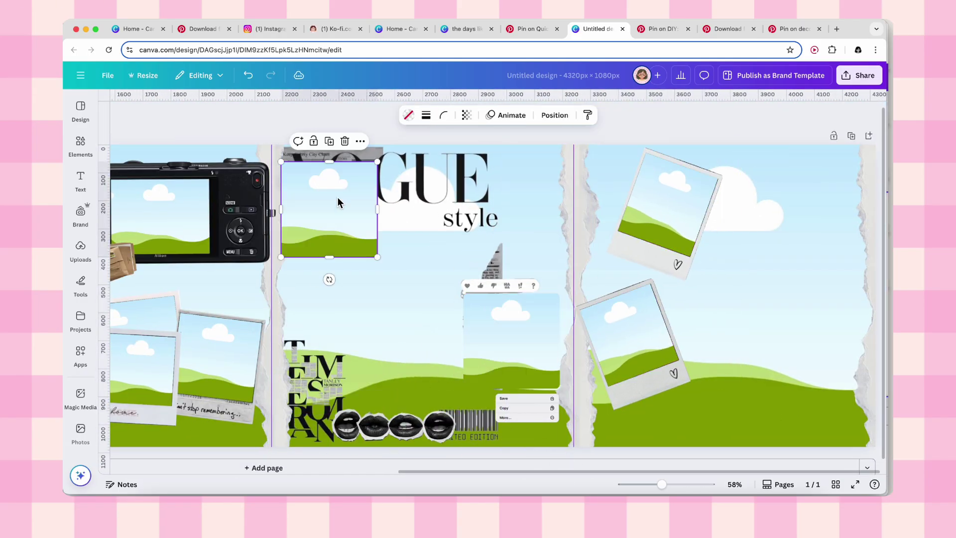
{"action": "left_click_drag", "start_coordinate": [343, 262], "coordinate": [503, 444]}
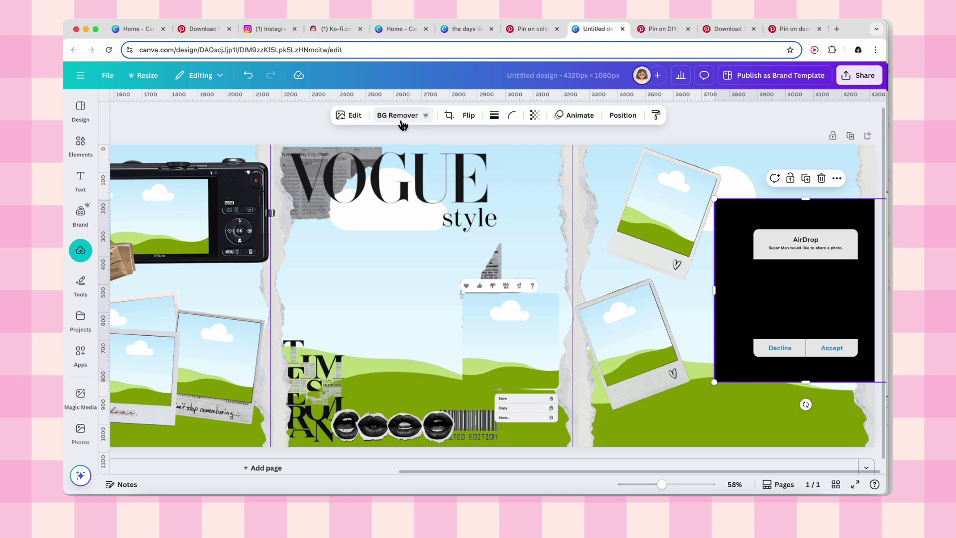
Step: Crop the AirDrop pop-up image and place it beside the heart polaroids in the fourth panel
{"action": "left_click_drag", "start_coordinate": [874, 298], "coordinate": [844, 298]}
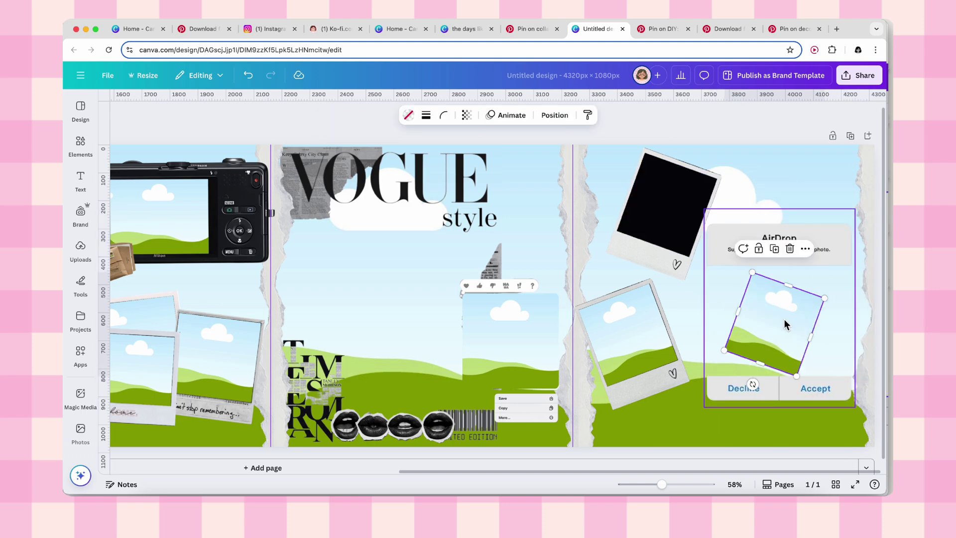
{"action": "left_click_drag", "start_coordinate": [783, 324], "coordinate": [849, 326]}
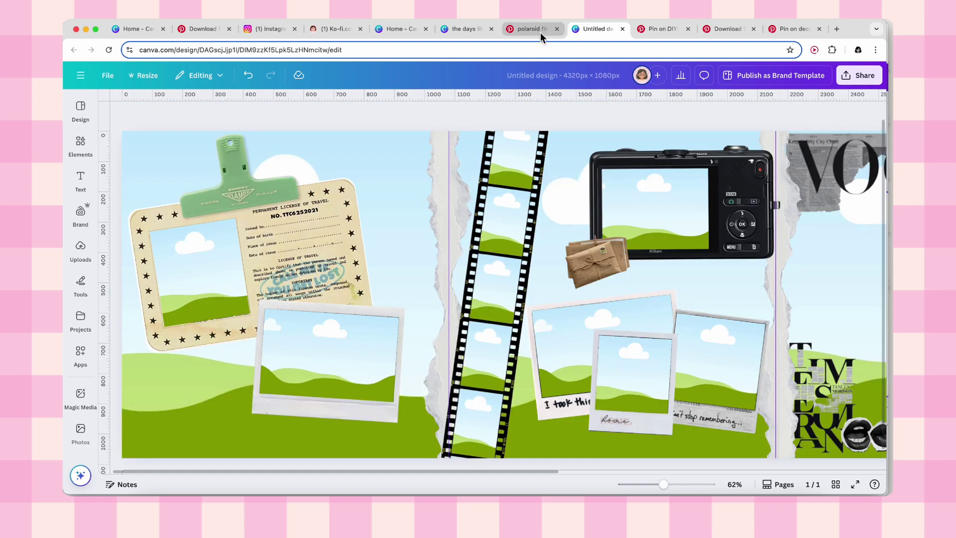
Step: Duplicate the small handwritten polaroid with its photo frame into the first panel and tilt it clockwise over the large polaroid's left edge
{"action": "left_click", "coordinate": [644, 432]}
{"action": "left_click", "coordinate": [644, 396]}
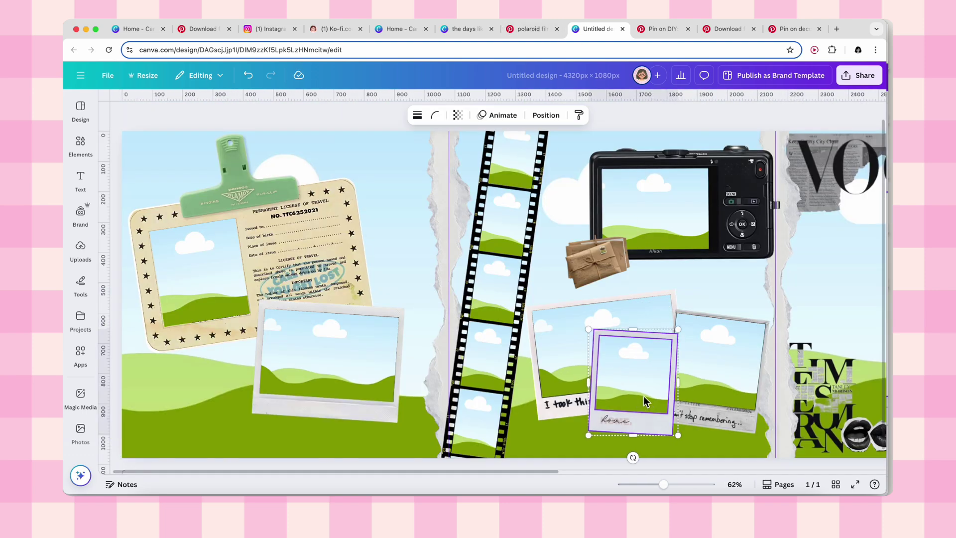
{"action": "left_click_drag", "start_coordinate": [644, 397], "coordinate": [247, 384]}
{"action": "left_click_drag", "start_coordinate": [234, 446], "coordinate": [223, 445]}
Step: Select the film strip with all its photo frames, enlarge it and shift it left over the first ripped paper divider
{"action": "left_click", "coordinate": [439, 239]}
{"action": "left_click", "coordinate": [503, 314]}
{"action": "scroll", "coordinate": [503, 299], "scroll_direction": "up", "scroll_amount": 1}
{"action": "left_click_drag", "start_coordinate": [451, 131], "coordinate": [495, 433]}
{"action": "left_click", "coordinate": [461, 179], "text": "shift"}
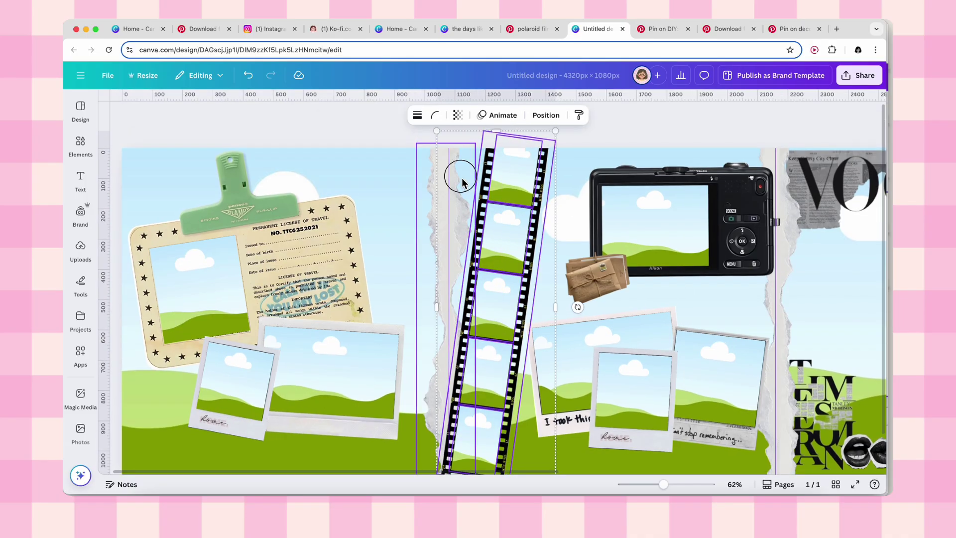
{"action": "left_click_drag", "start_coordinate": [512, 199], "coordinate": [499, 200]}
{"action": "left_click_drag", "start_coordinate": [542, 131], "coordinate": [555, 90]}
{"action": "left_click_drag", "start_coordinate": [511, 169], "coordinate": [499, 200]}
{"action": "left_click_drag", "start_coordinate": [566, 324], "coordinate": [561, 331]}
{"action": "scroll", "coordinate": [647, 137], "scroll_direction": "right", "scroll_amount": 10}
{"action": "scroll", "coordinate": [647, 136], "scroll_direction": "left", "scroll_amount": 3}
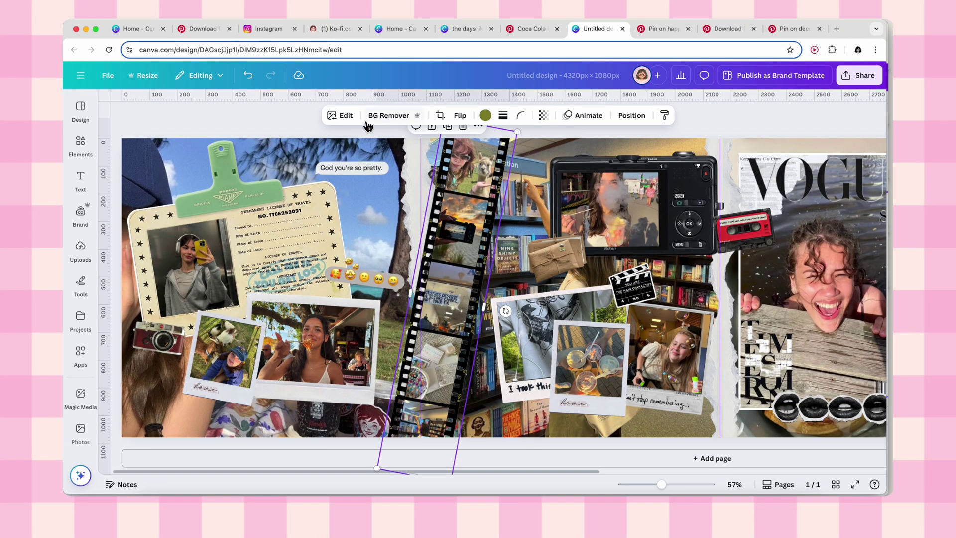
Step: Recolor the film strip white with a custom Duotone effect, using black for the highlights and a light shadow color
{"action": "left_click", "coordinate": [346, 116]}
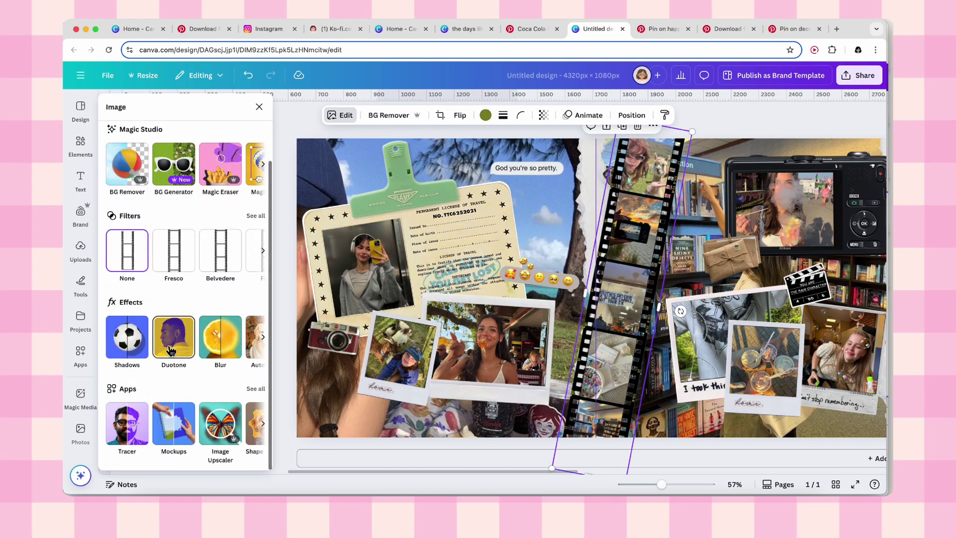
{"action": "left_click", "coordinate": [171, 351]}
{"action": "left_click", "coordinate": [142, 226]}
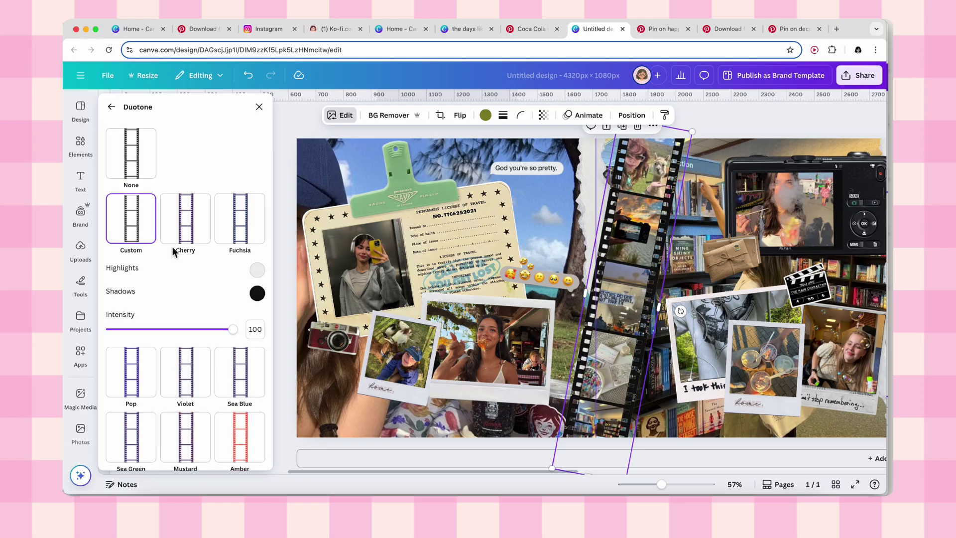
{"action": "left_click", "coordinate": [258, 271]}
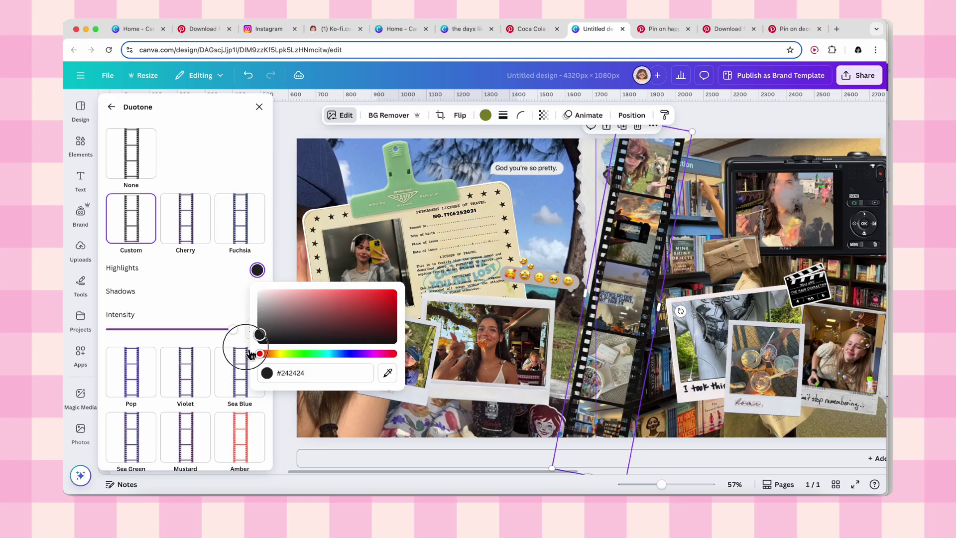
{"action": "left_click", "coordinate": [267, 302]}
{"action": "left_click", "coordinate": [261, 297]}
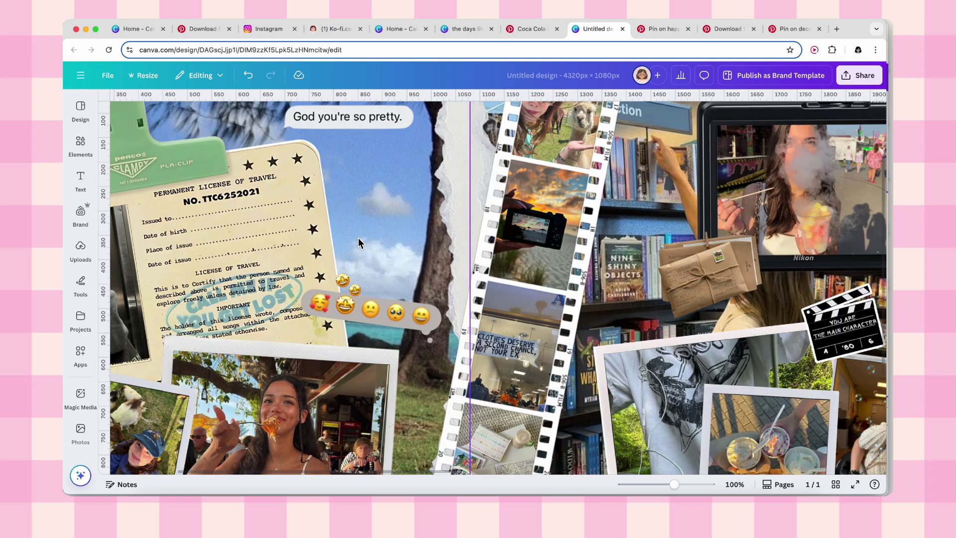
Step: Fill in the travel license's blank lines with the holder's details in Handelson One text and caption the first panel's large polaroid "life lately"
{"action": "scroll", "coordinate": [358, 239], "scroll_direction": "left", "scroll_amount": 4}
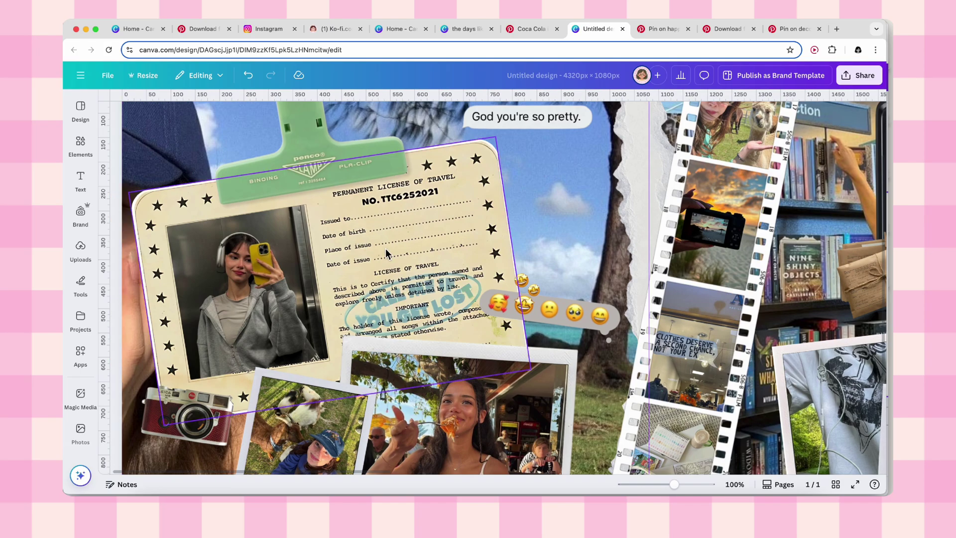
{"action": "type", "text": "text"}
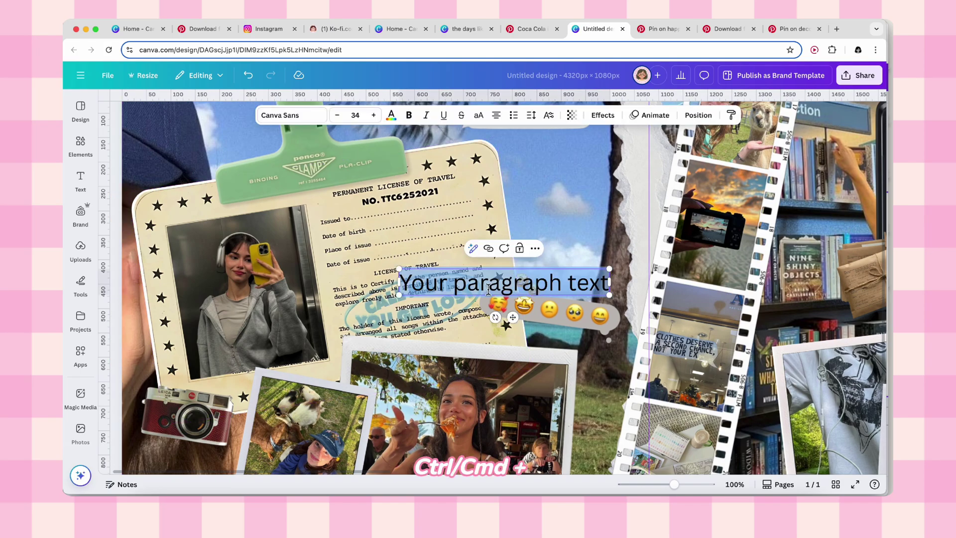
{"action": "type", "text": "Lisa"}
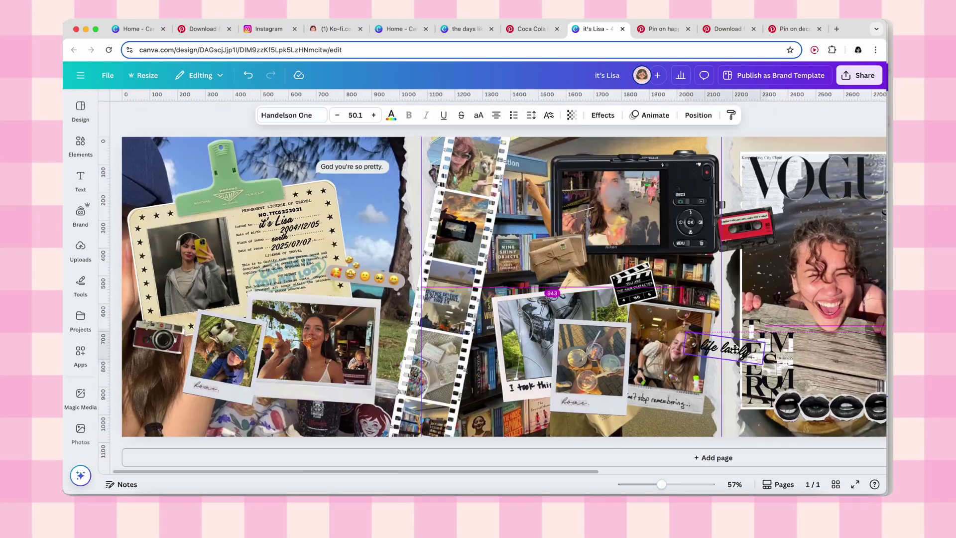
{"action": "left_click_drag", "start_coordinate": [710, 350], "coordinate": [649, 390]}
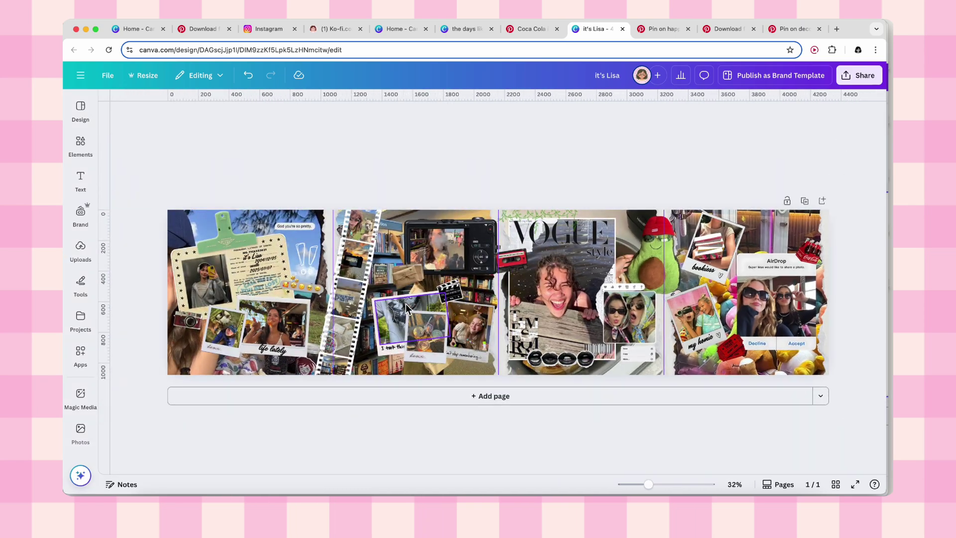
Step: Download the finished four-panel carousel design as an image to the computer
{"action": "scroll", "coordinate": [554, 236], "scroll_direction": "up", "scroll_amount": 5}
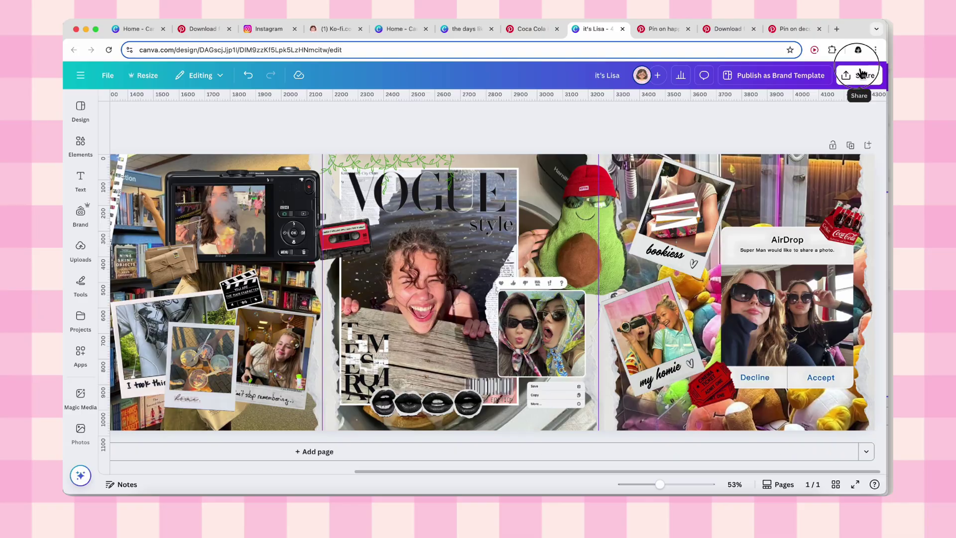
{"action": "left_click", "coordinate": [859, 75]}
{"action": "left_click", "coordinate": [710, 275]}
{"action": "left_click", "coordinate": [710, 291]}
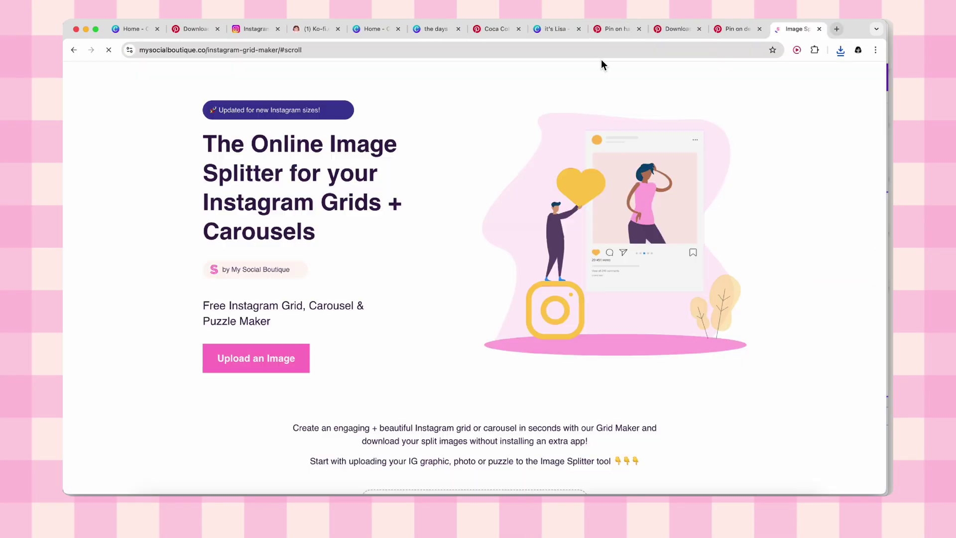
Step: Switch to the My Social Boutique image splitter website, upload the downloaded design and split it into 4 columns with the Carousel cut
{"action": "scroll", "coordinate": [253, 317], "scroll_direction": "down", "scroll_amount": 5}
{"action": "scroll", "coordinate": [252, 316], "scroll_direction": "down", "scroll_amount": 4}
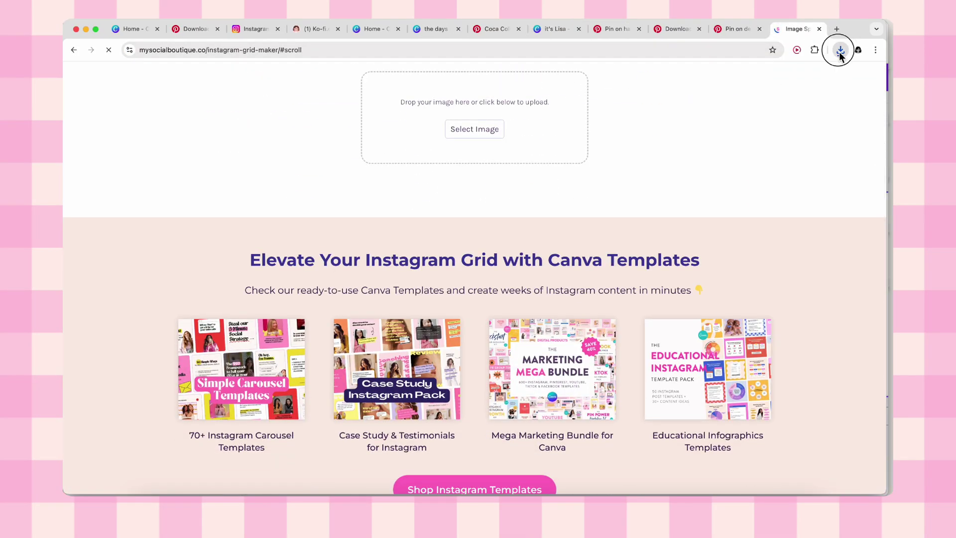
{"action": "left_click_drag", "start_coordinate": [486, 131], "coordinate": [486, 132]}
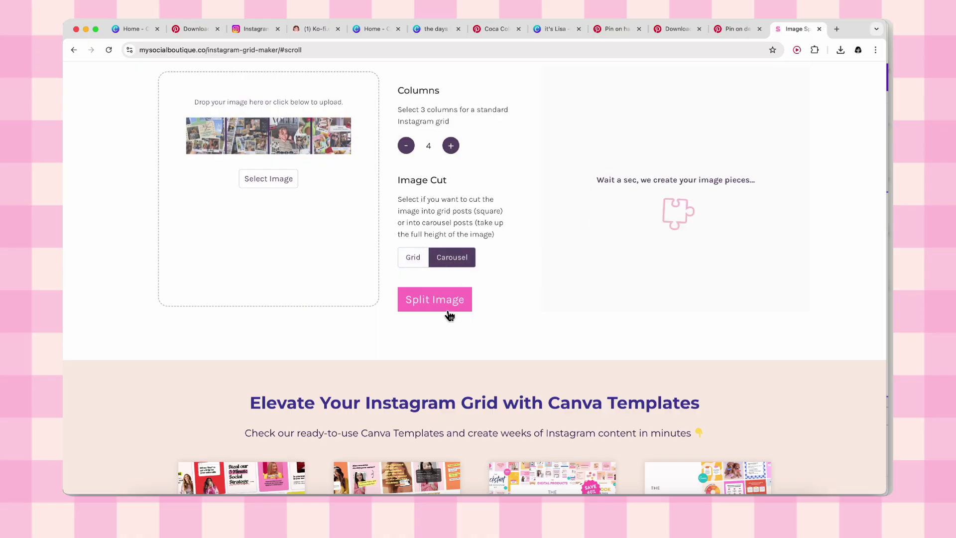
Step: Download the four split carousel images one by one into a new folder named ref
{"action": "left_click", "coordinate": [620, 219]}
{"action": "left_click", "coordinate": [390, 351]}
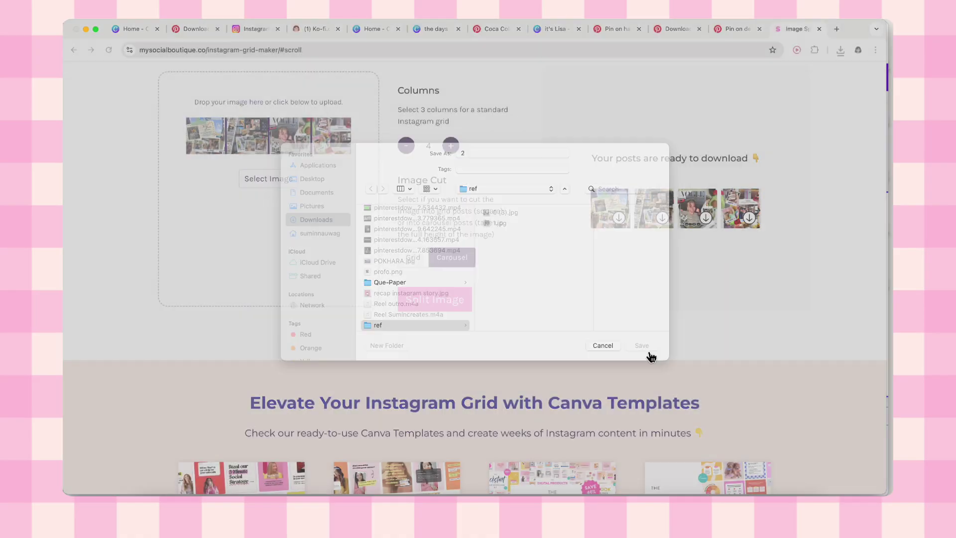
{"action": "left_click", "coordinate": [642, 350]}
{"action": "left_click", "coordinate": [749, 217]}
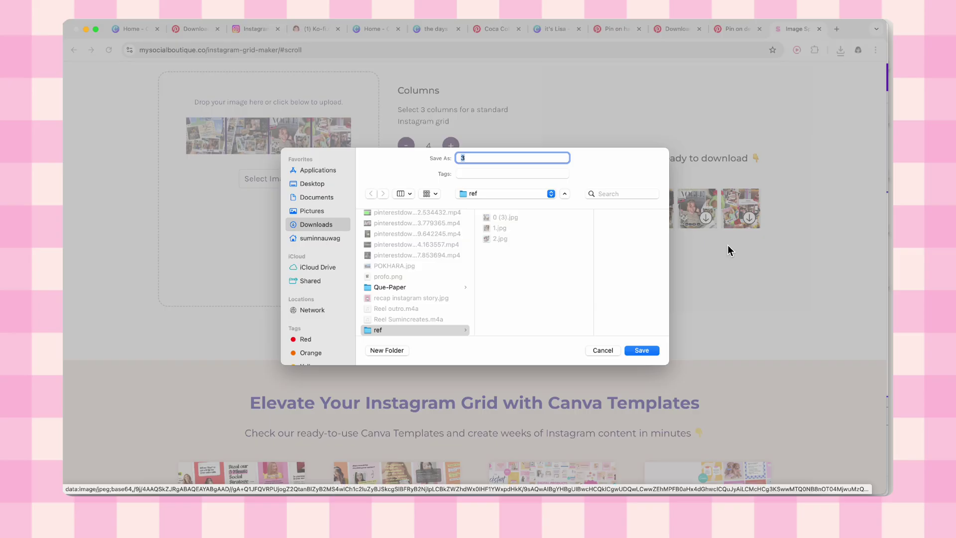